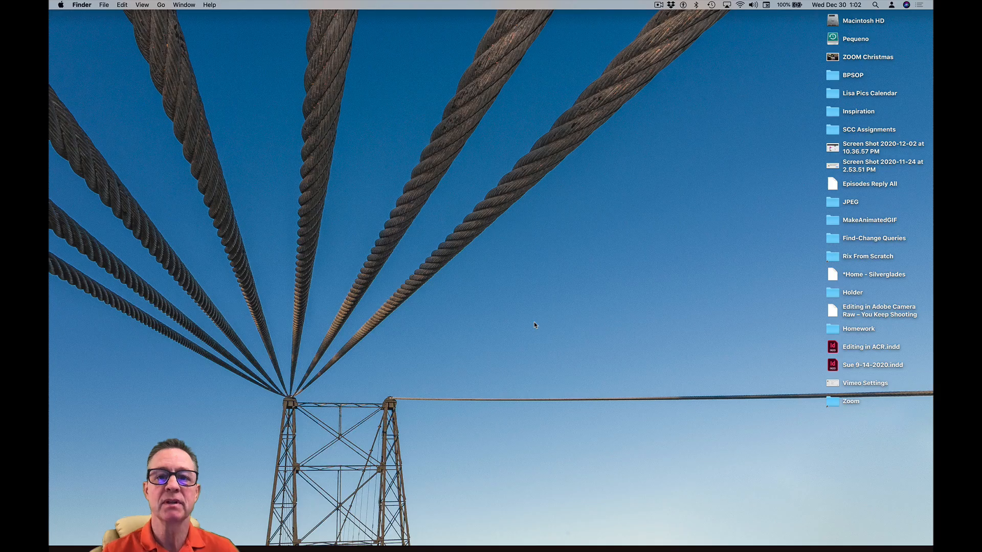
Switch to Adobe Bridge 2021 and open its general preferences.
key(super+Tab)
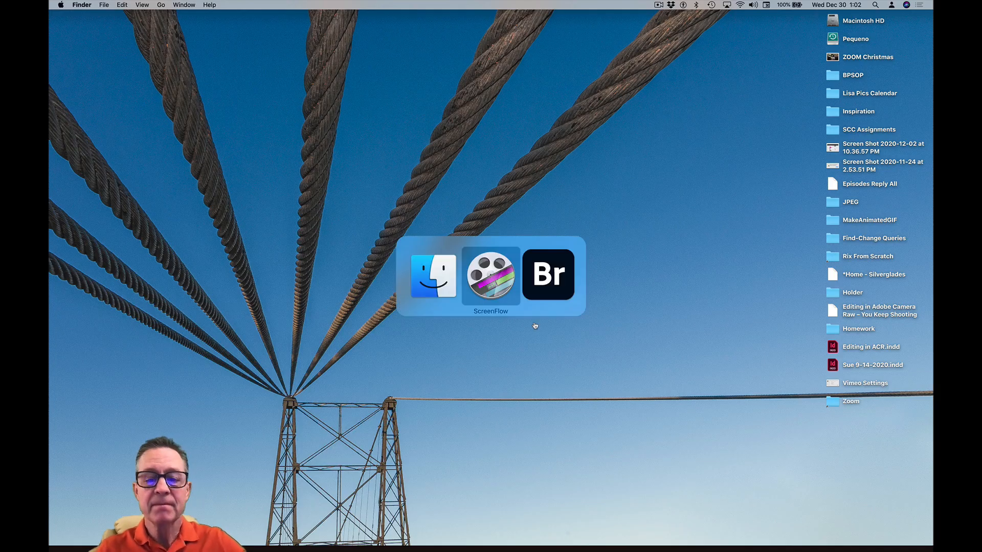
key(super+Tab)
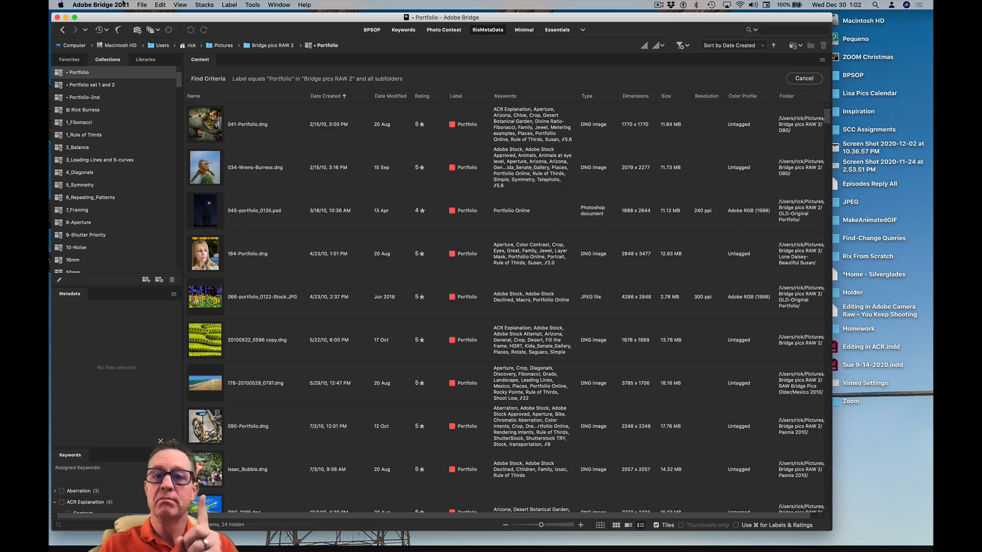
click(102, 5)
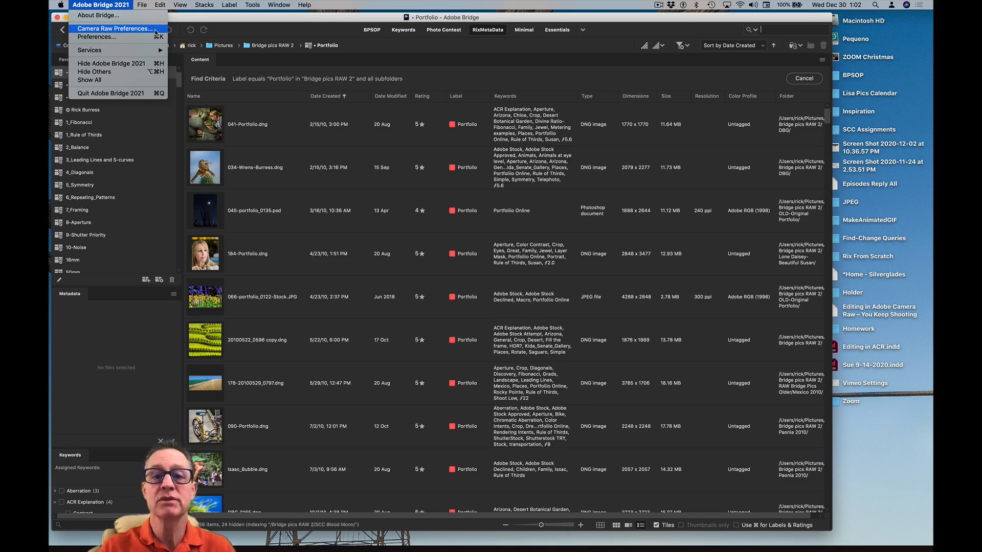
mouse_move(158, 6)
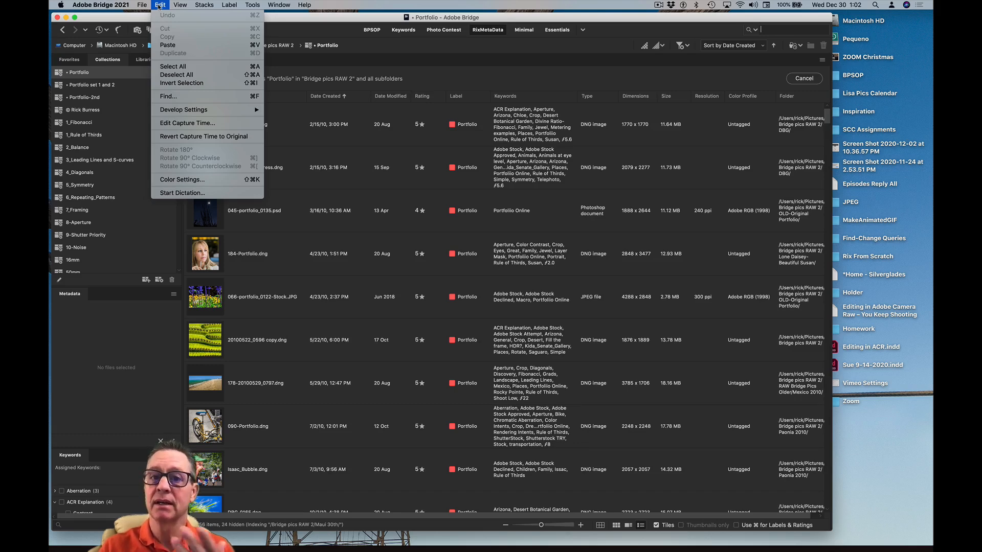
mouse_move(101, 5)
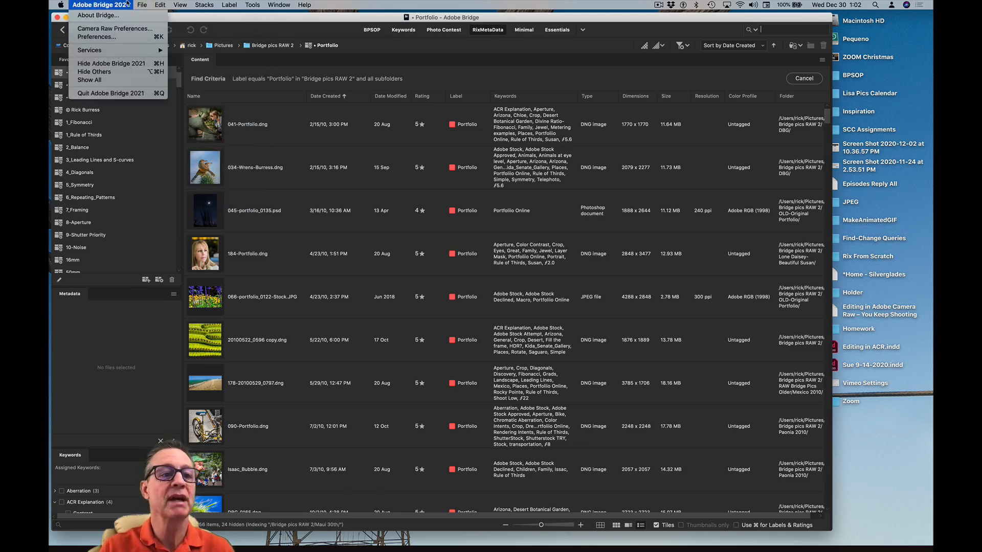
click(119, 39)
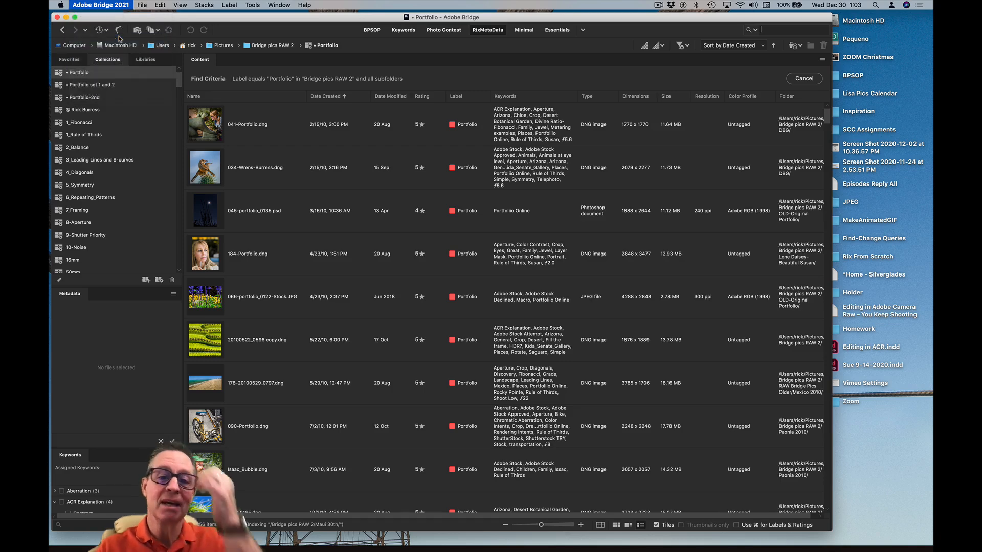
click(286, 110)
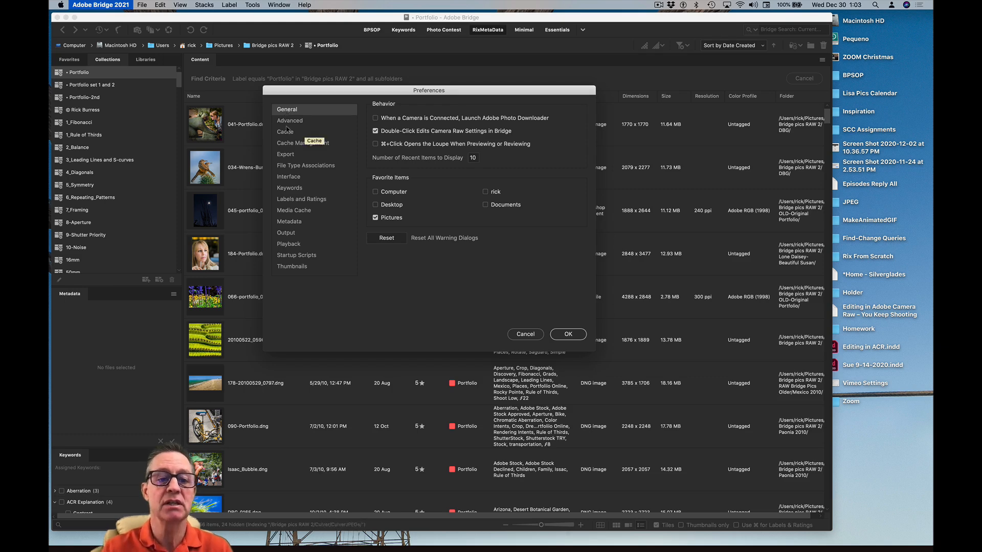
Review the cache, cache management, general, advanced and export preferences.
click(287, 132)
click(290, 143)
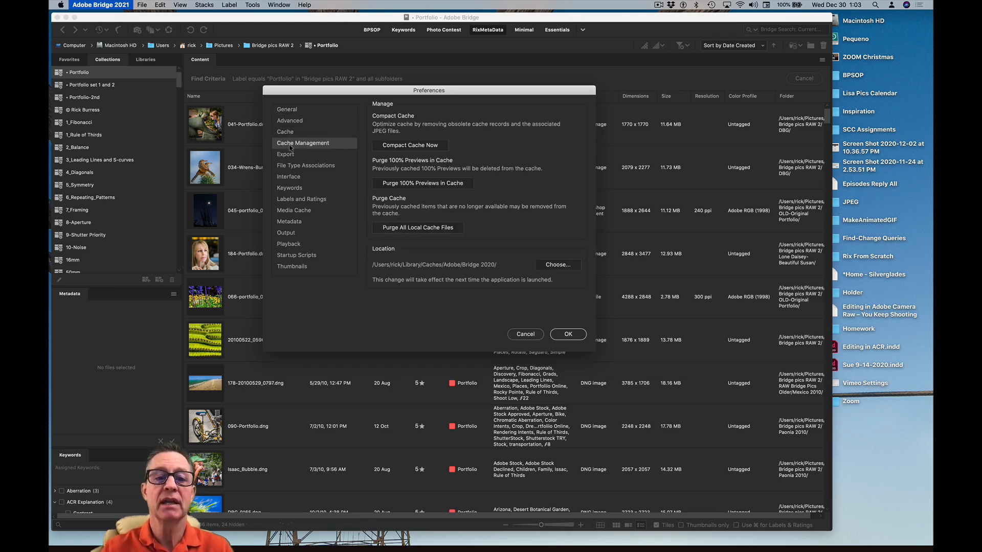
click(289, 135)
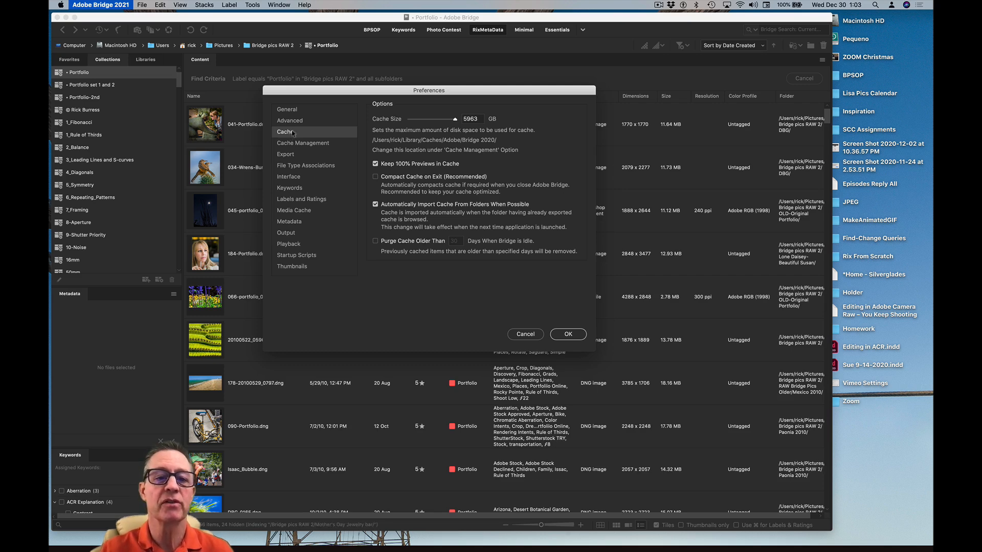
click(293, 110)
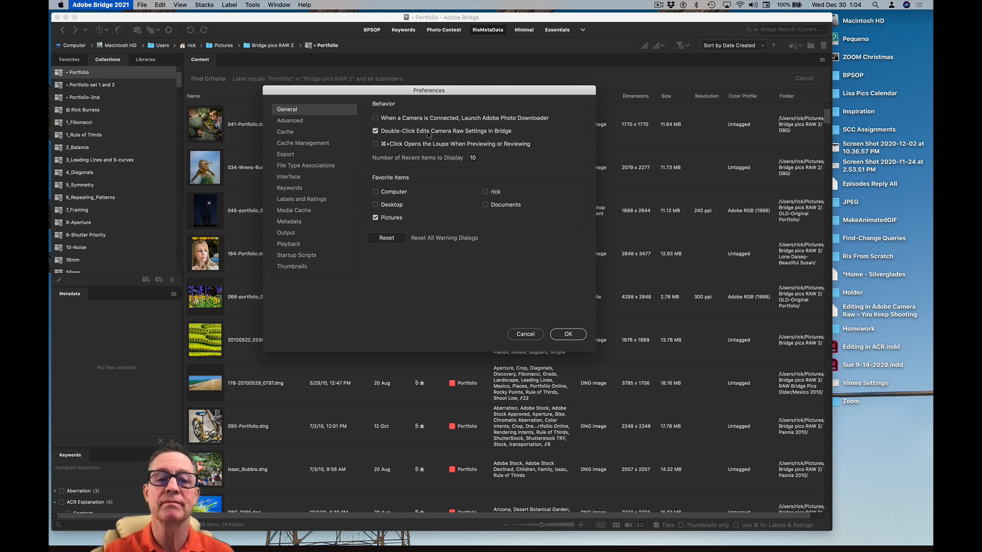
click(325, 125)
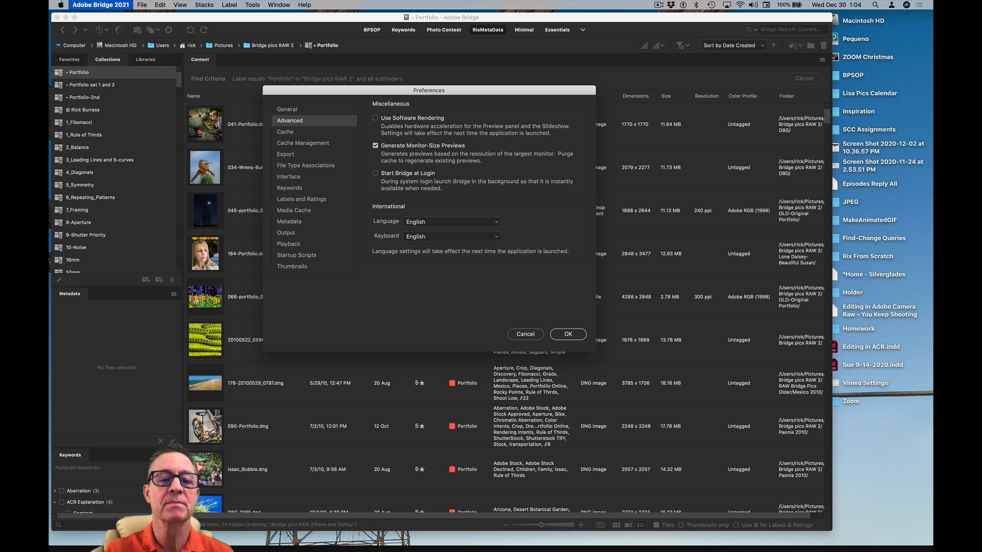
click(336, 135)
click(327, 143)
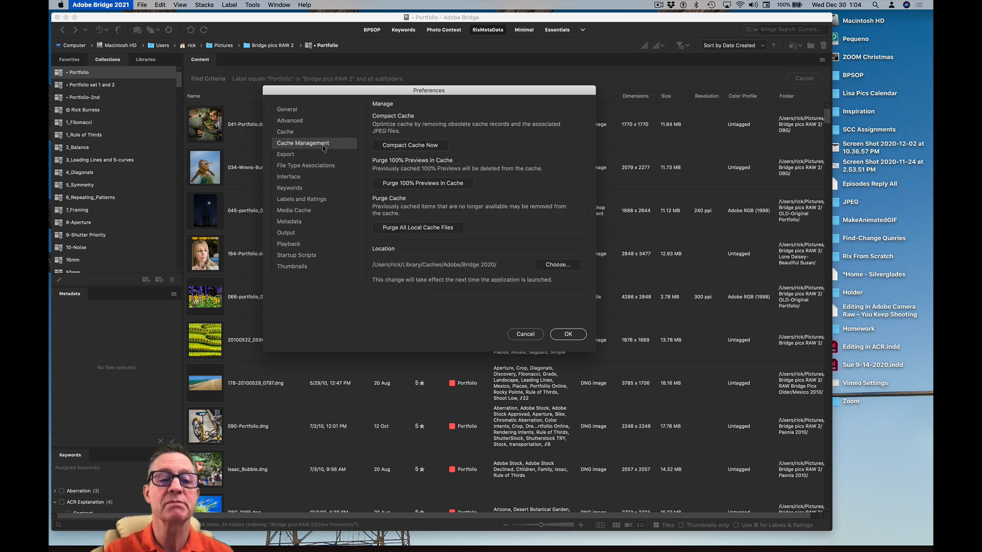
click(319, 156)
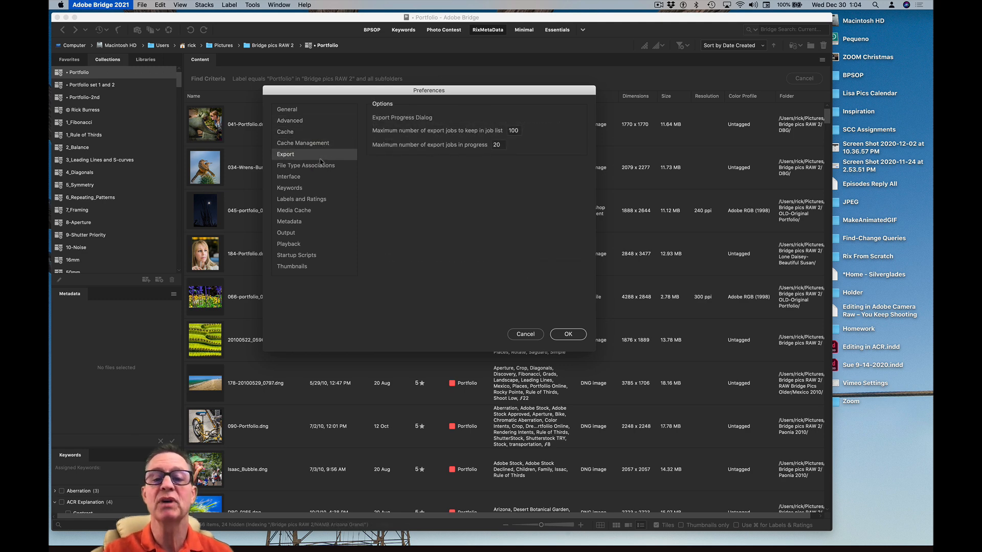
Set the file type association for Digital Negative (.dng) files to the Adobe Bridge 2021 application.
click(321, 167)
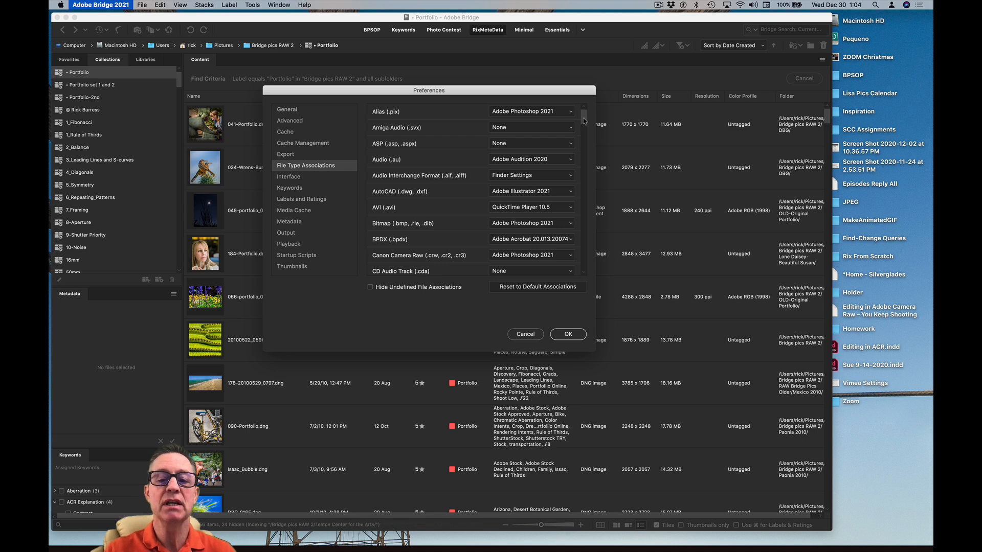
drag(584, 121, 585, 147)
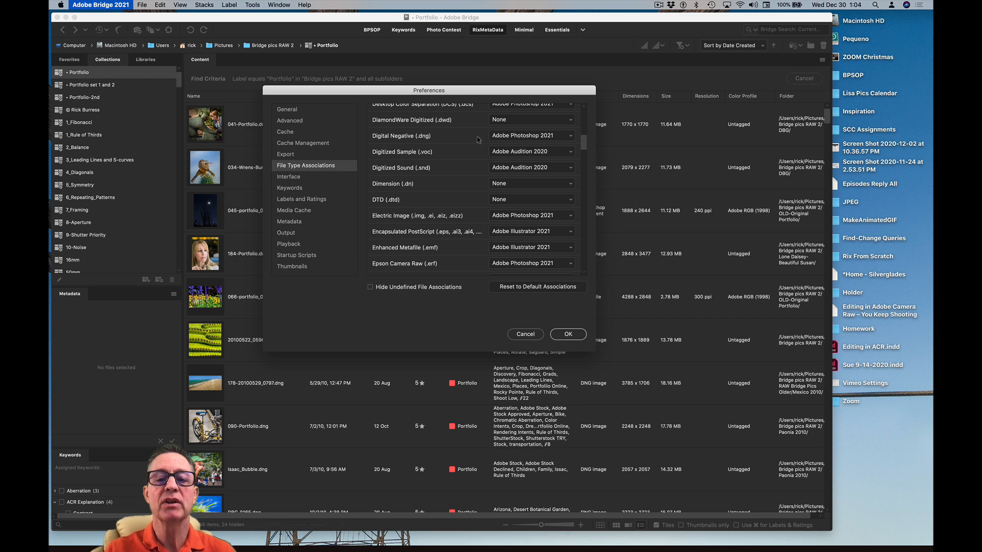
click(495, 137)
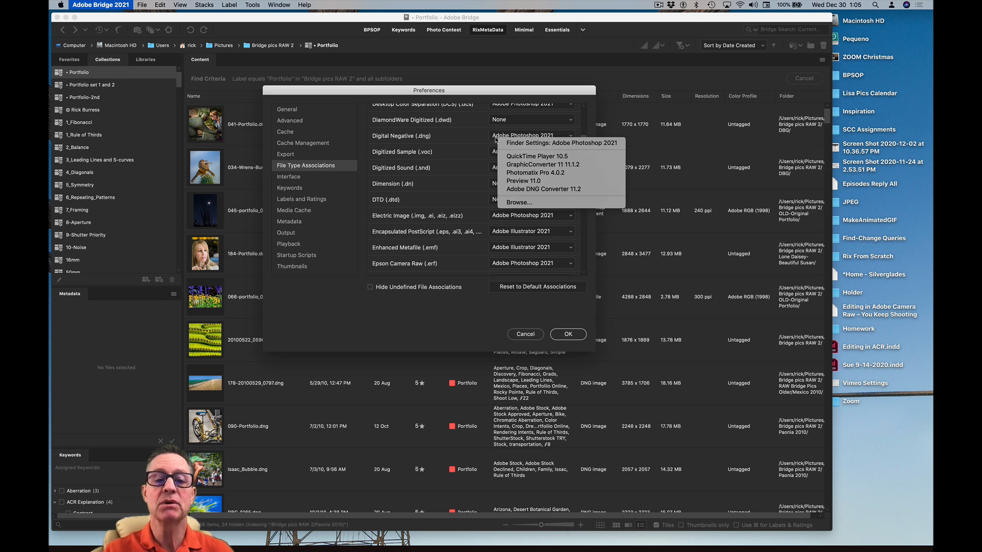
click(508, 203)
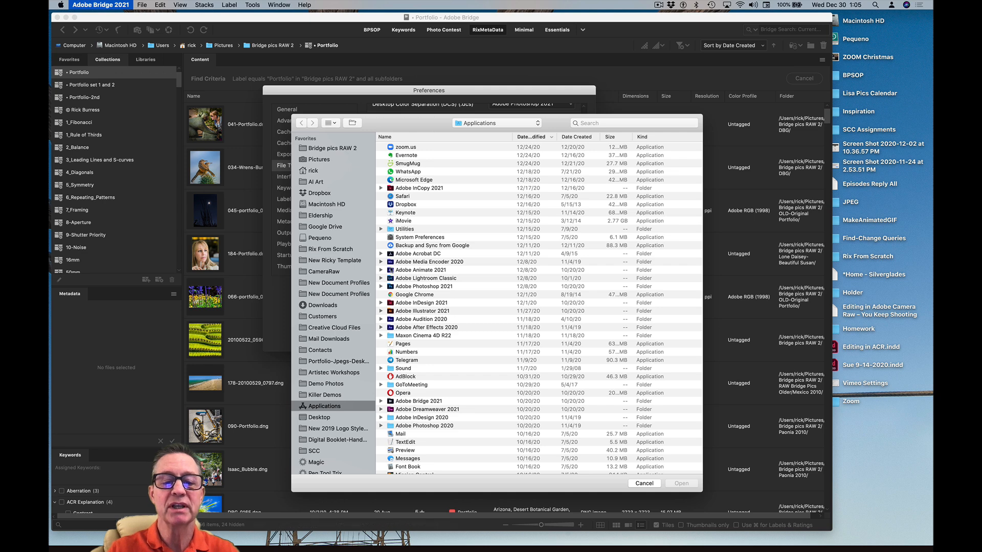
scroll(391, 269, down, 5)
double_click(392, 194)
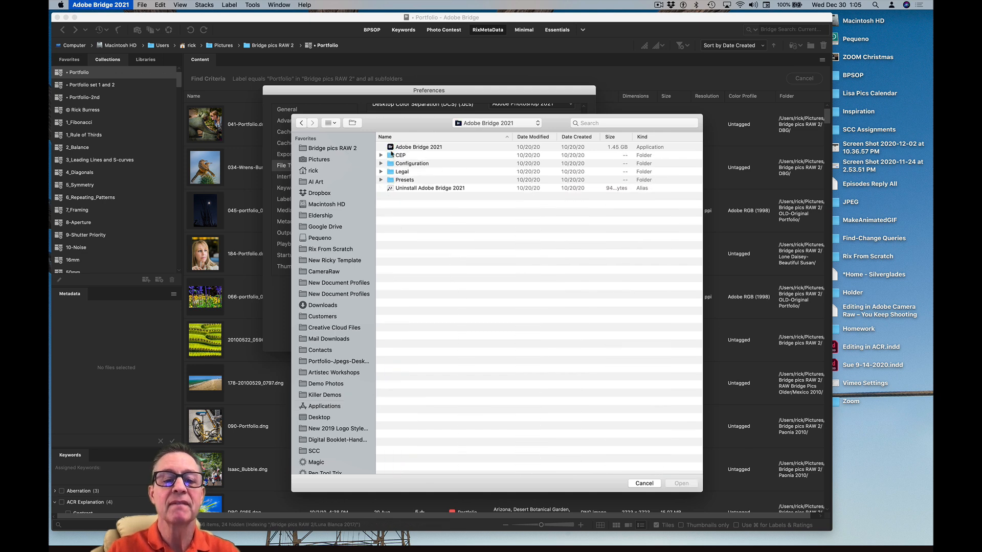
click(392, 149)
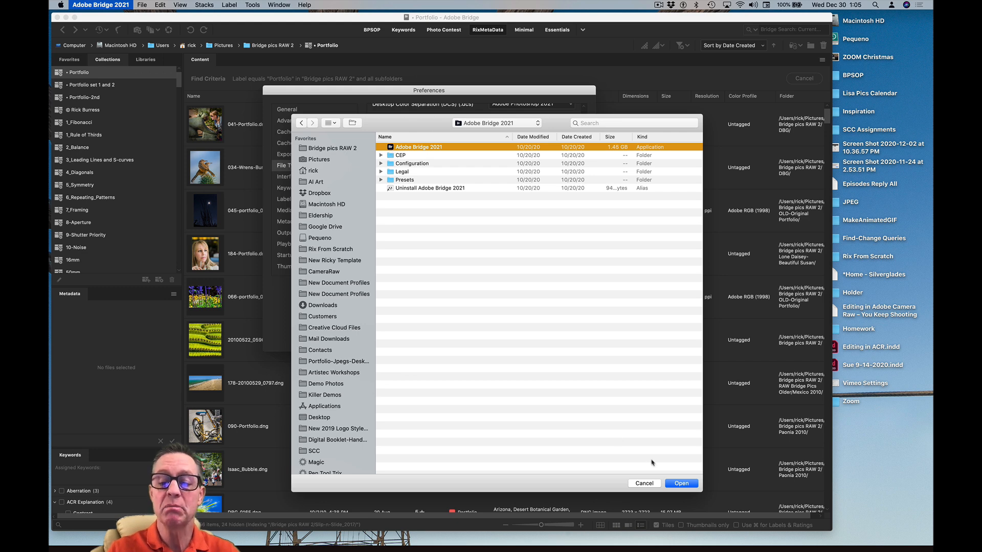
click(674, 483)
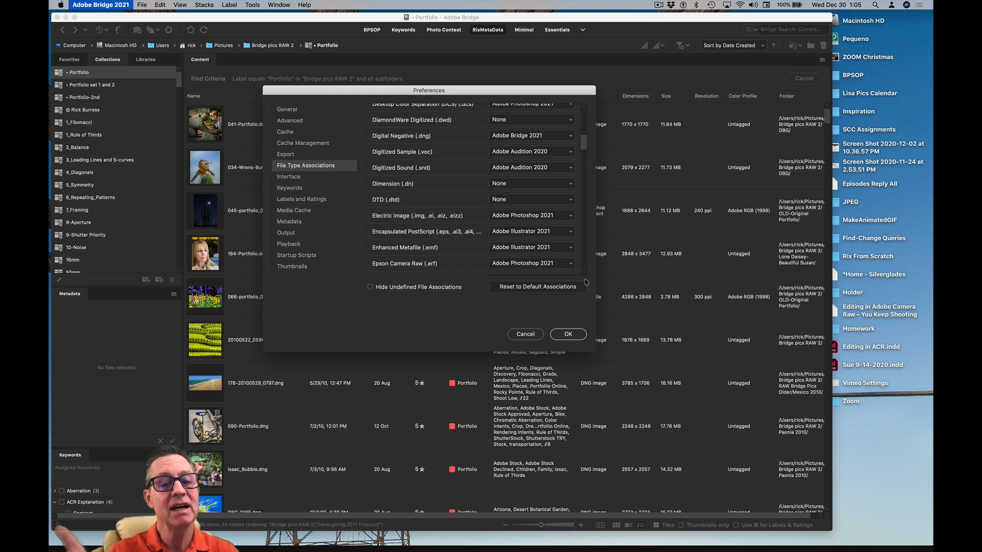
Try the larger interface text sizes up to the largest and return to the smallest one.
click(336, 178)
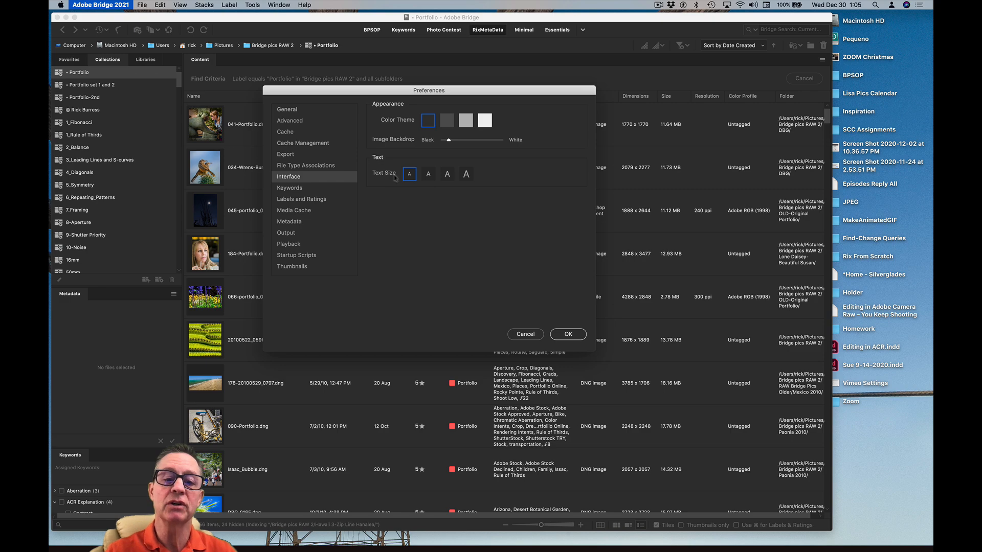
click(430, 179)
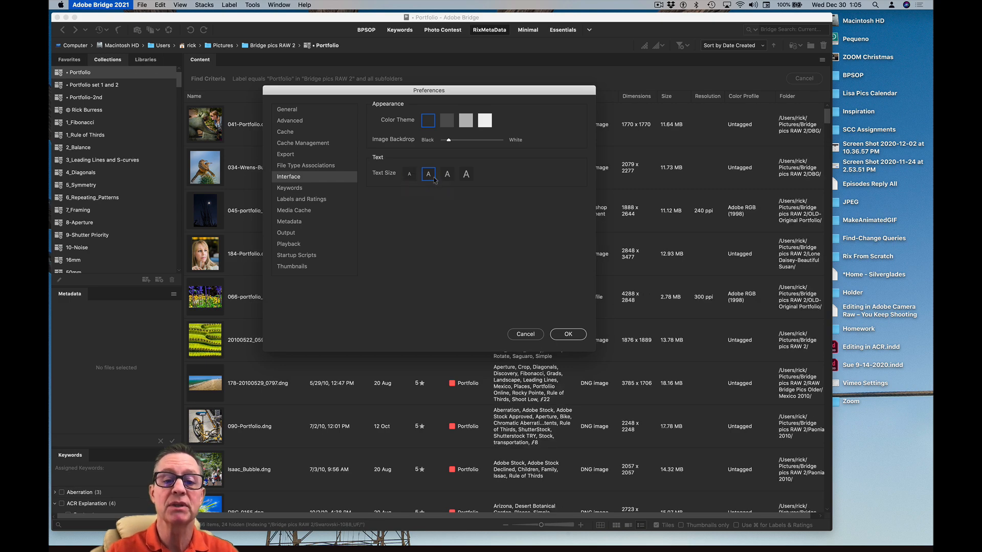
click(447, 175)
click(465, 175)
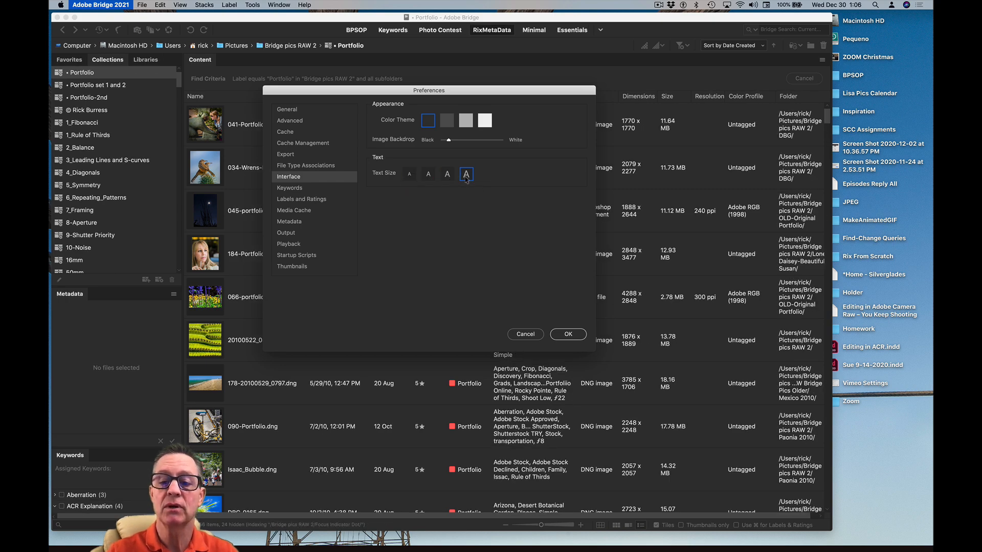
click(410, 174)
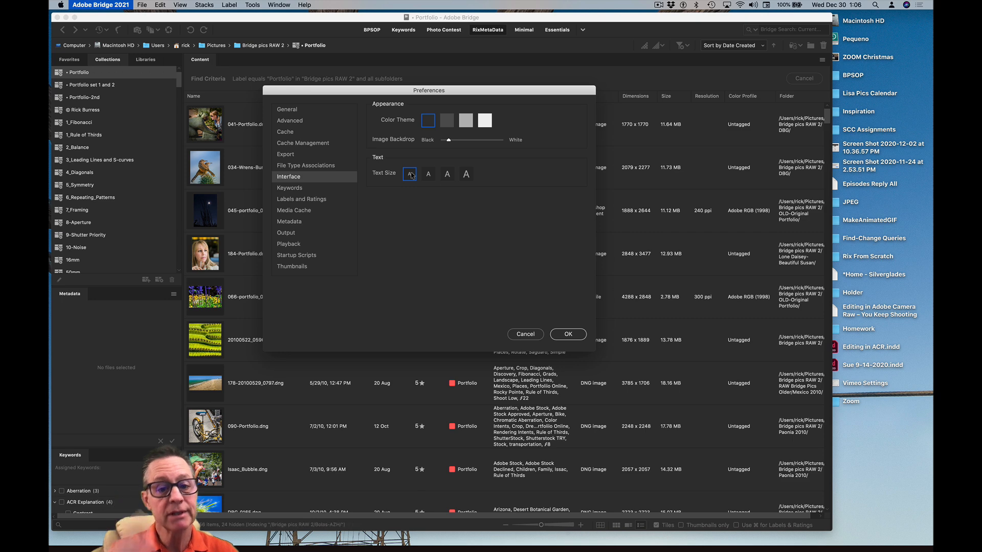
Review the keyword options, the Command key option for labels and ratings, and the label names.
click(343, 190)
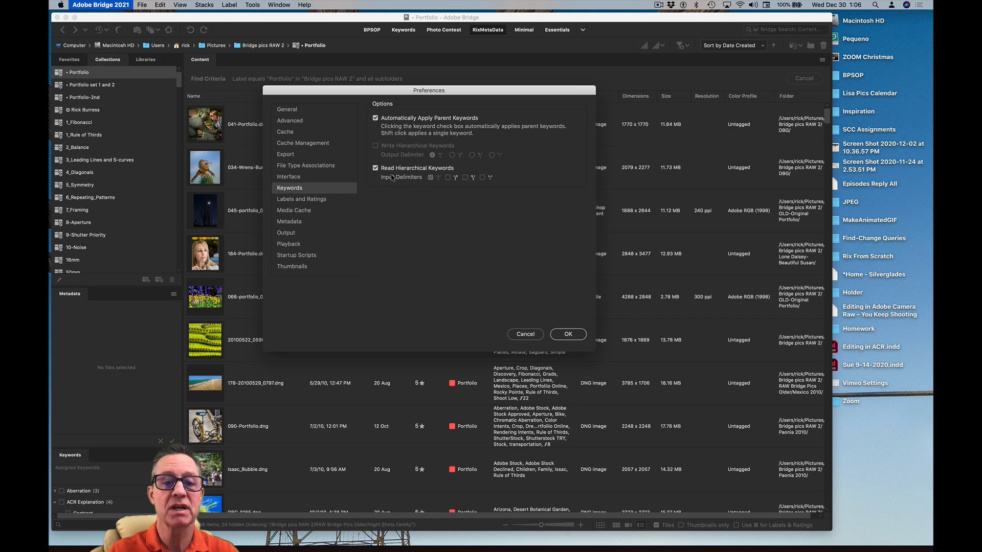
click(340, 202)
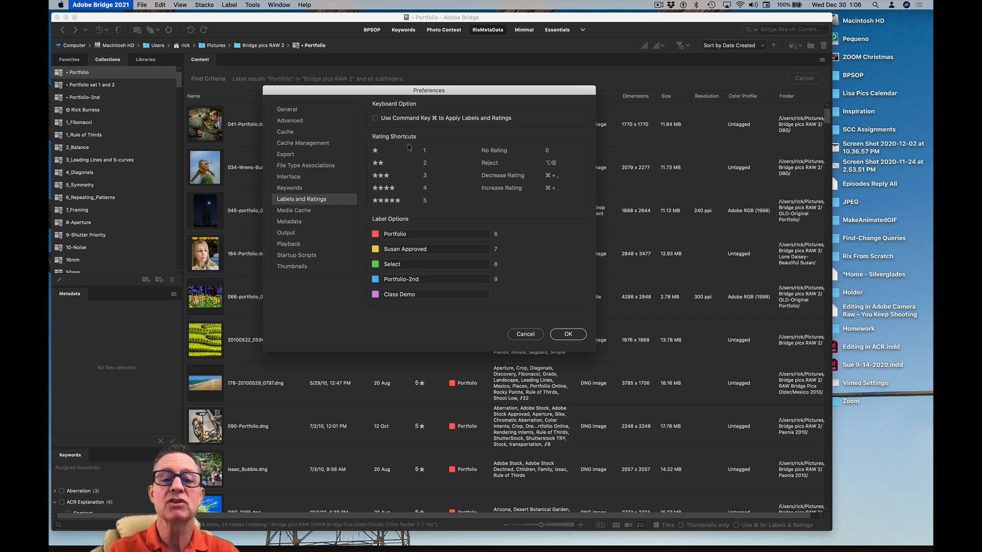
click(396, 119)
click(396, 119)
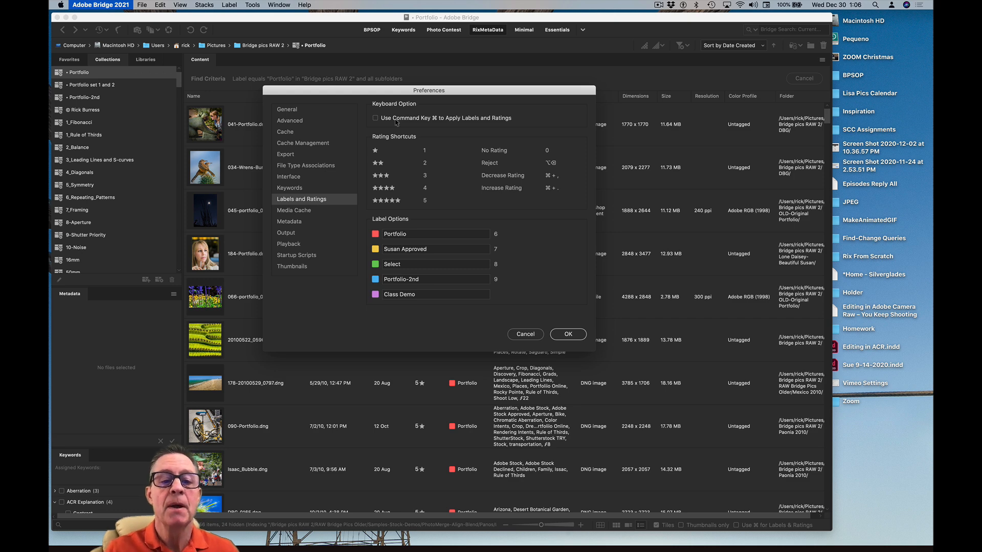
click(424, 234)
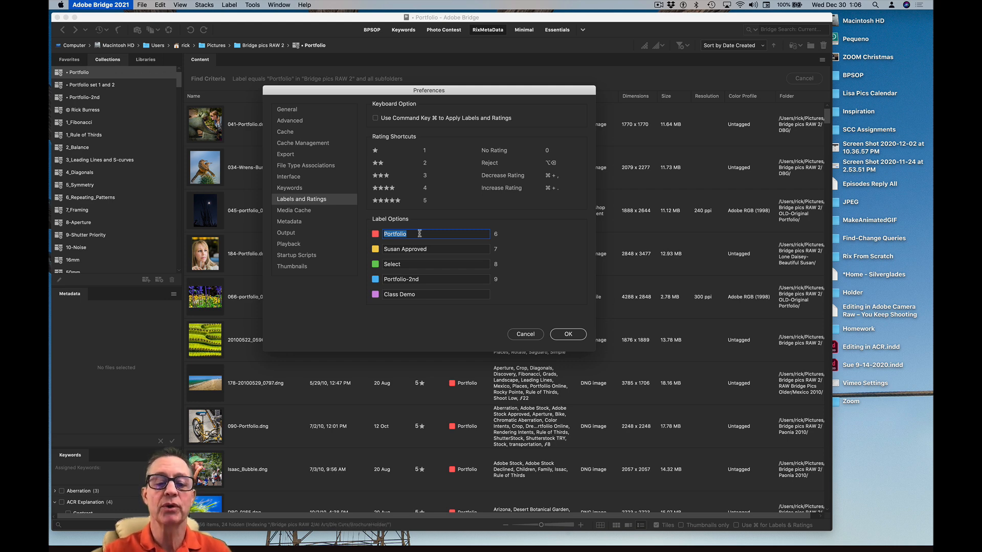
key(Tab)
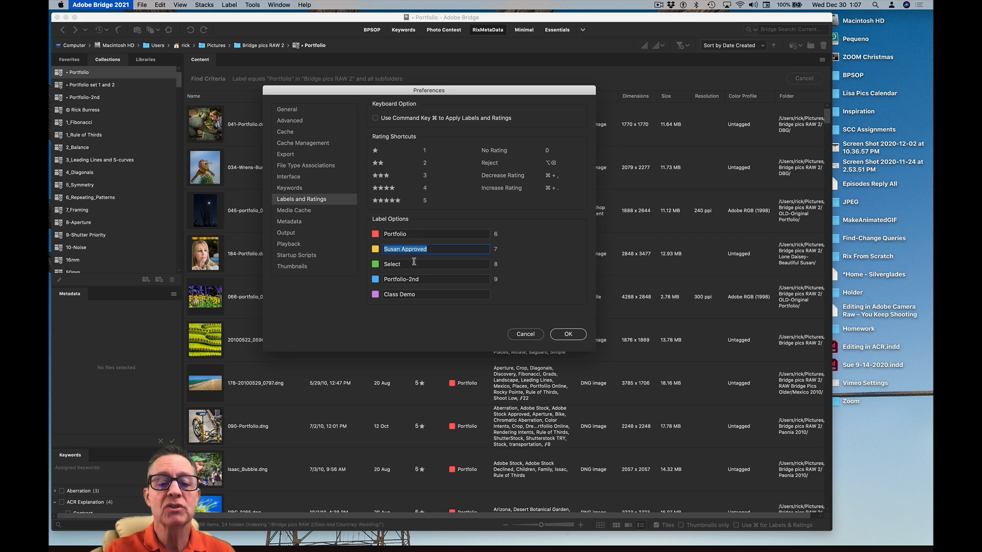
click(414, 263)
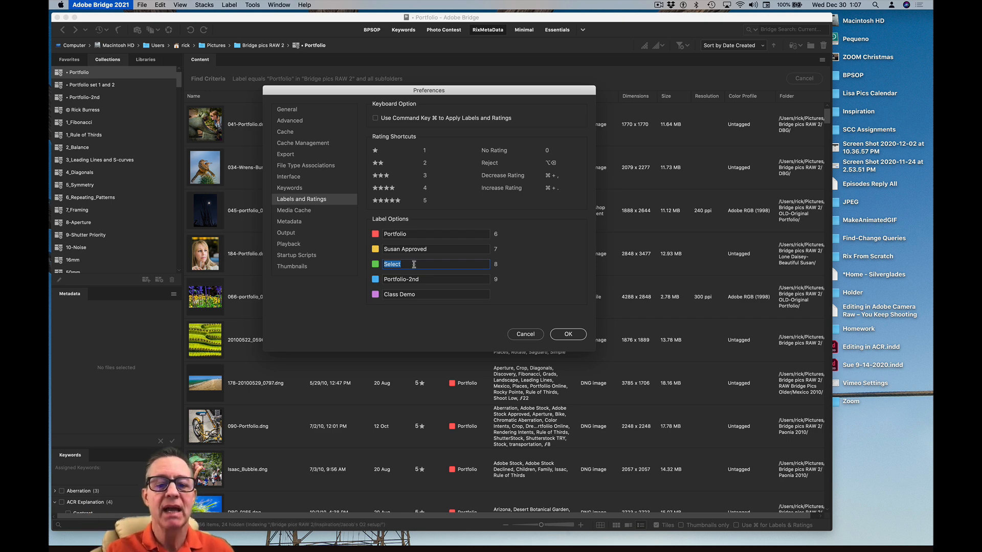
Review the media cache preferences and the metadata field groups, including the File Properties and IPTC (IIM, legacy) fields.
click(332, 211)
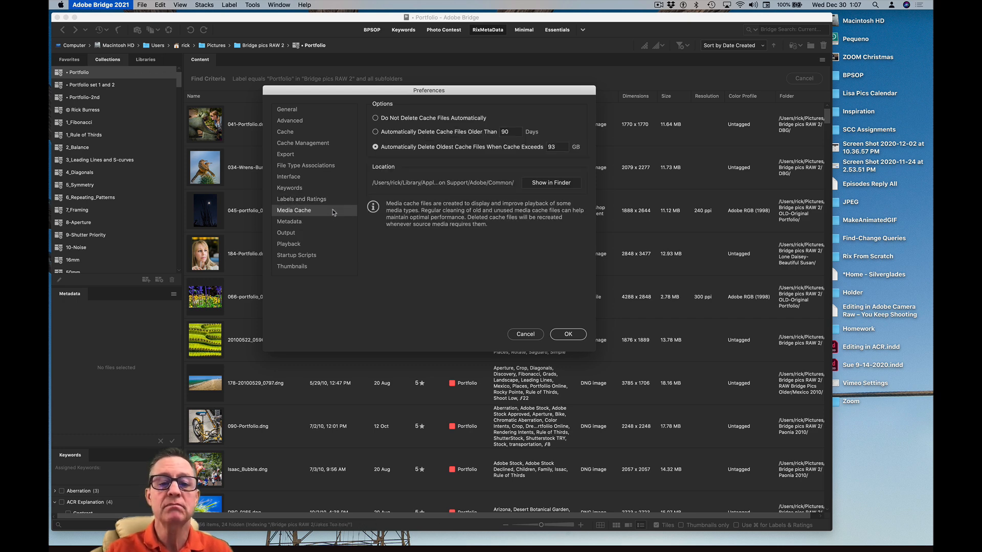
click(330, 223)
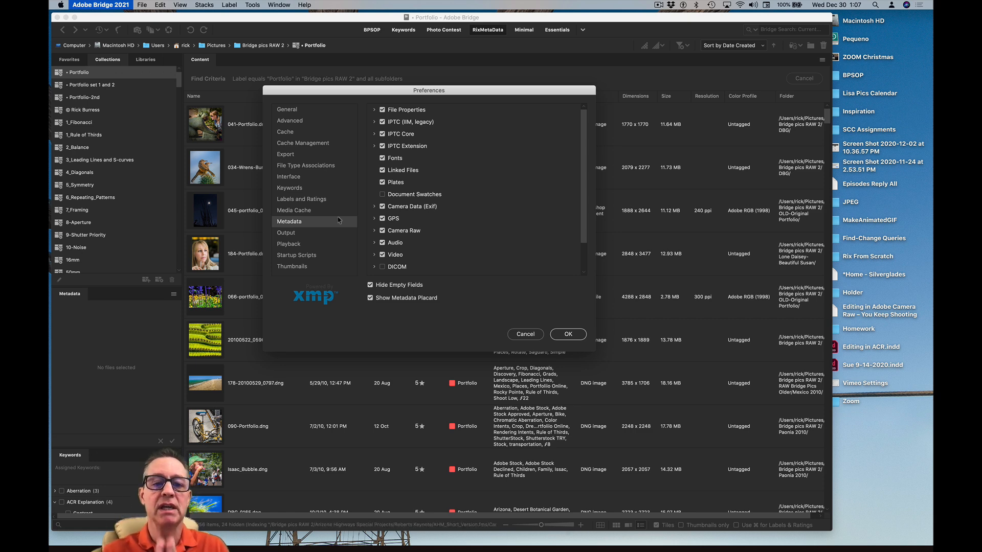
click(374, 110)
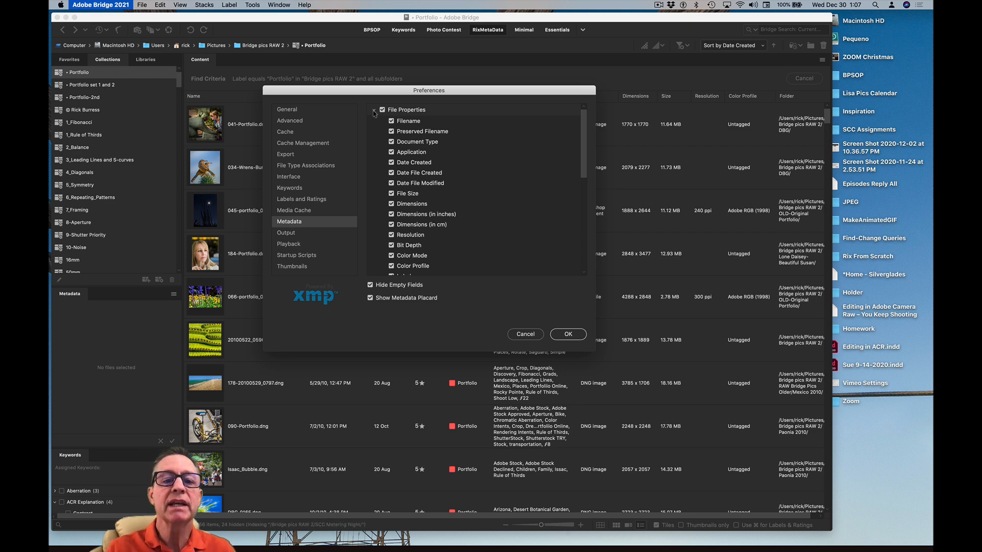
click(374, 111)
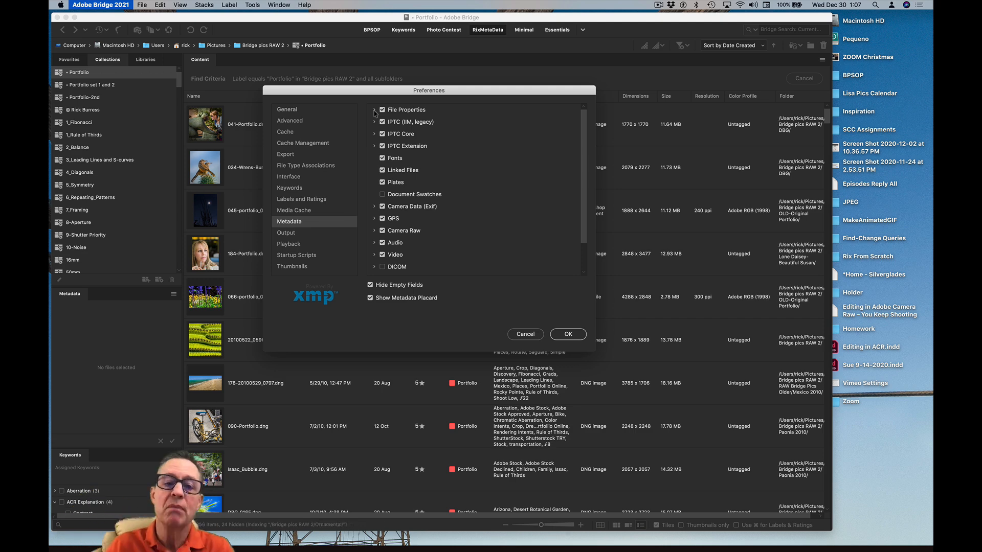
click(374, 122)
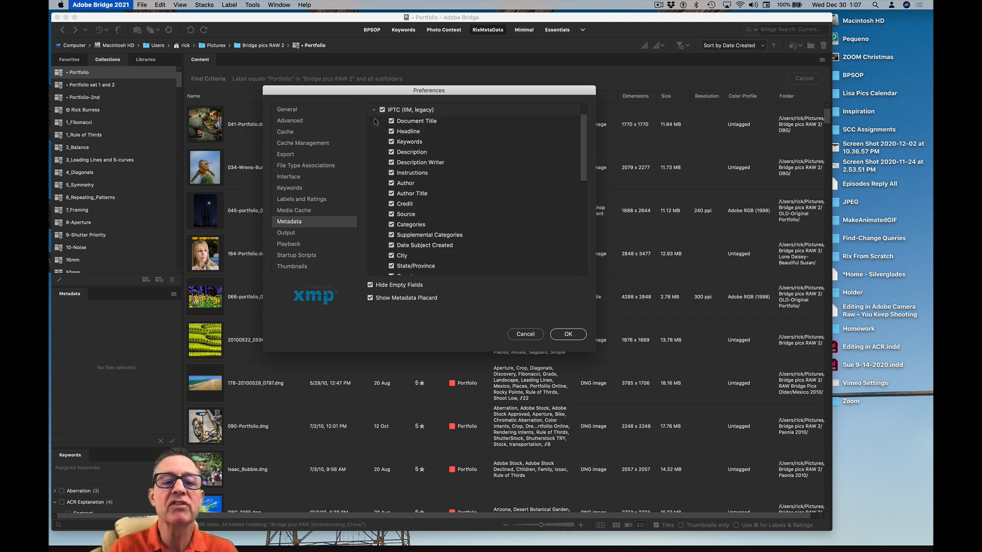
click(375, 111)
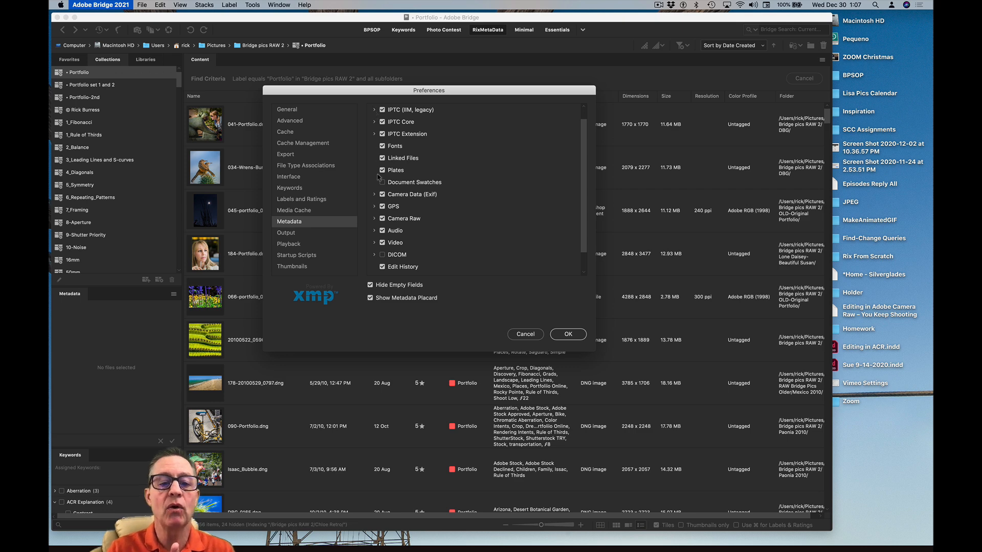
scroll(378, 178, down, 2)
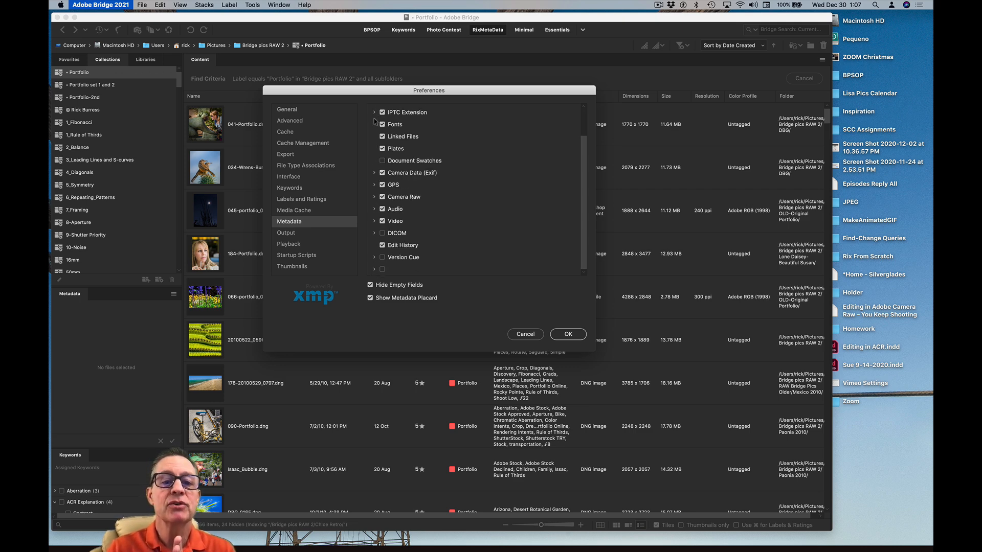
scroll(375, 122, up, 3)
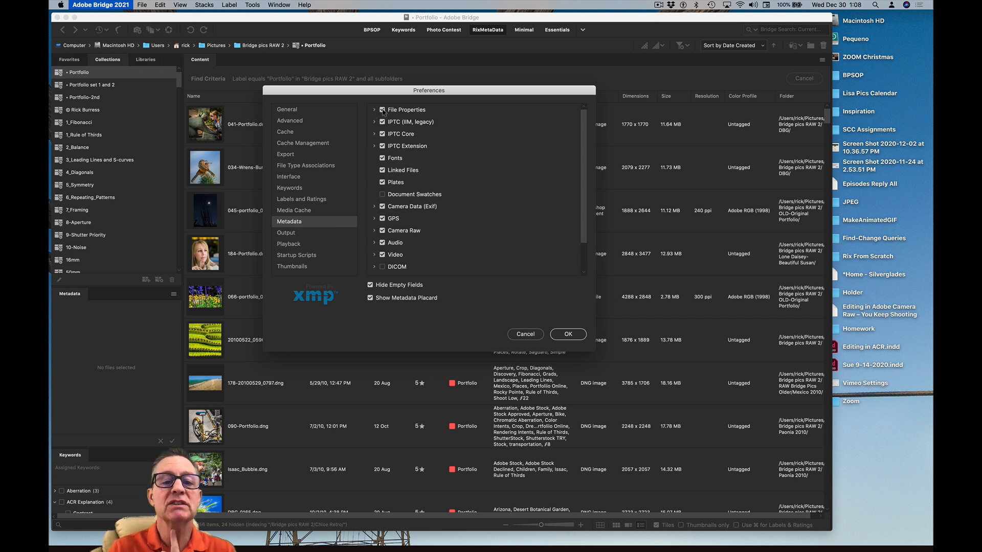
Inspect the File Properties metadata fields, then try switching the whole group off and back on.
click(375, 110)
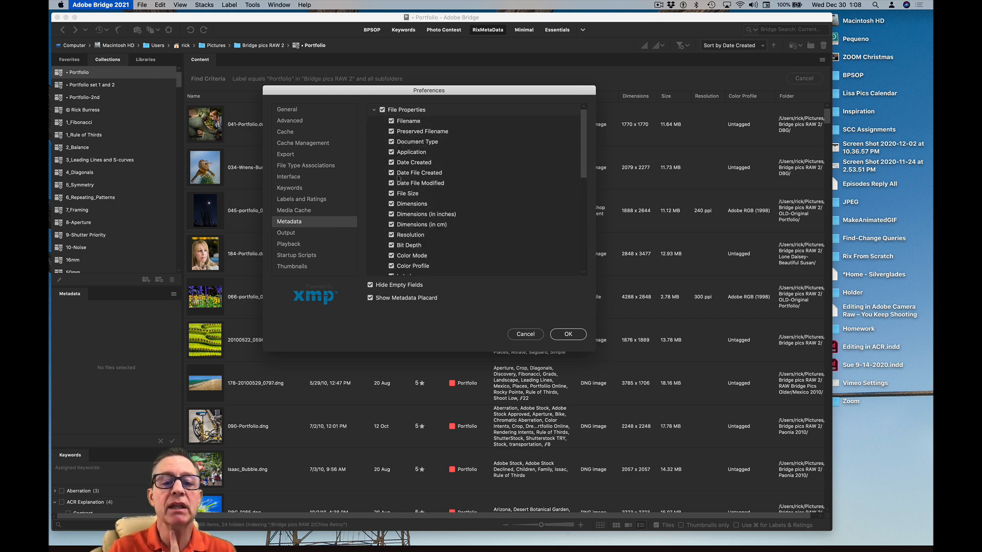
click(374, 110)
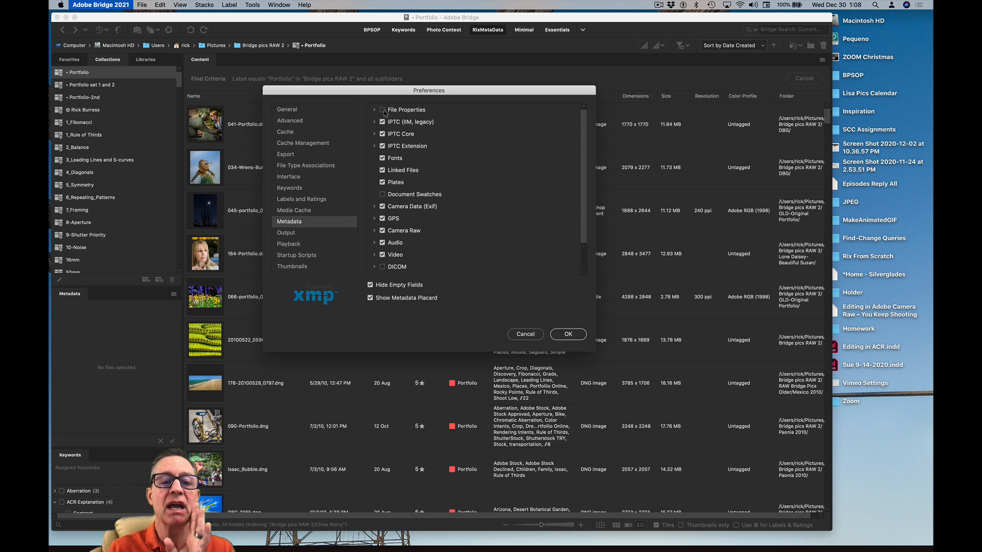
click(382, 110)
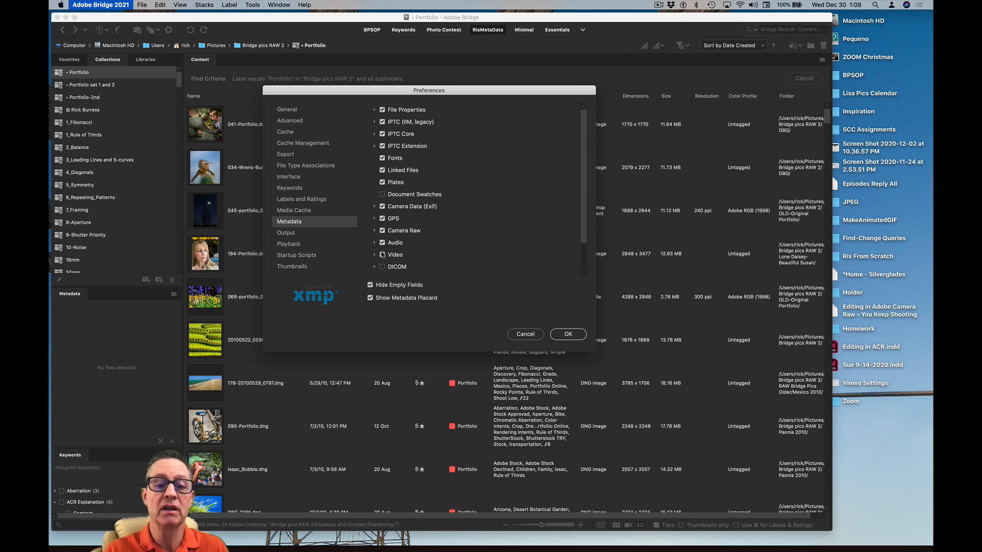
Examine the individual fields of the DICOM metadata group and collapse the group again.
scroll(384, 255, down, 3)
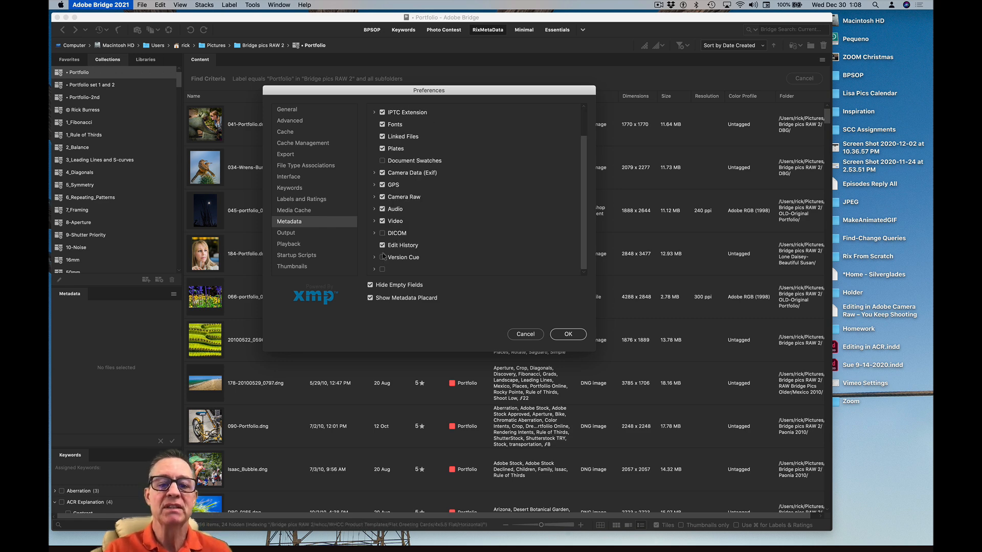
click(374, 233)
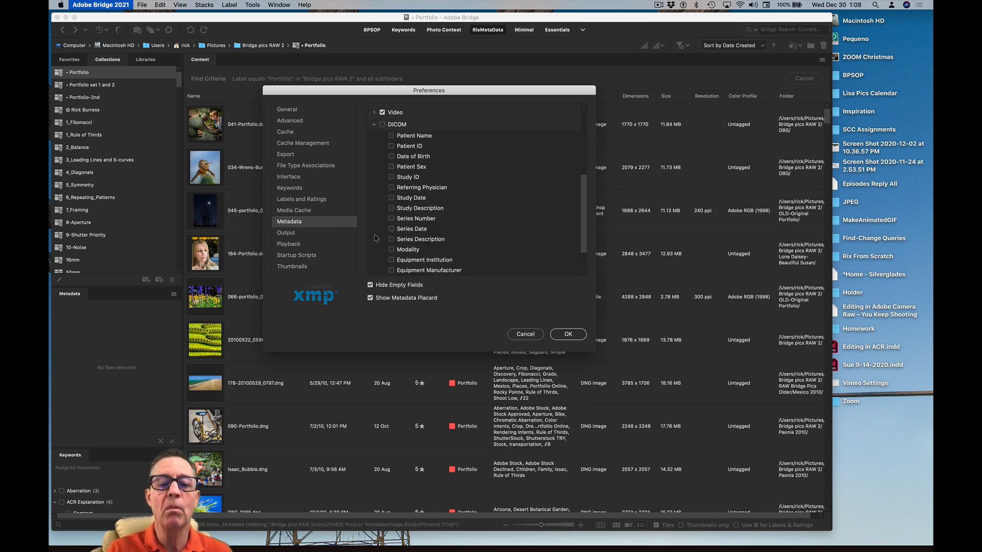
scroll(411, 222, up, 5)
scroll(411, 222, down, 10)
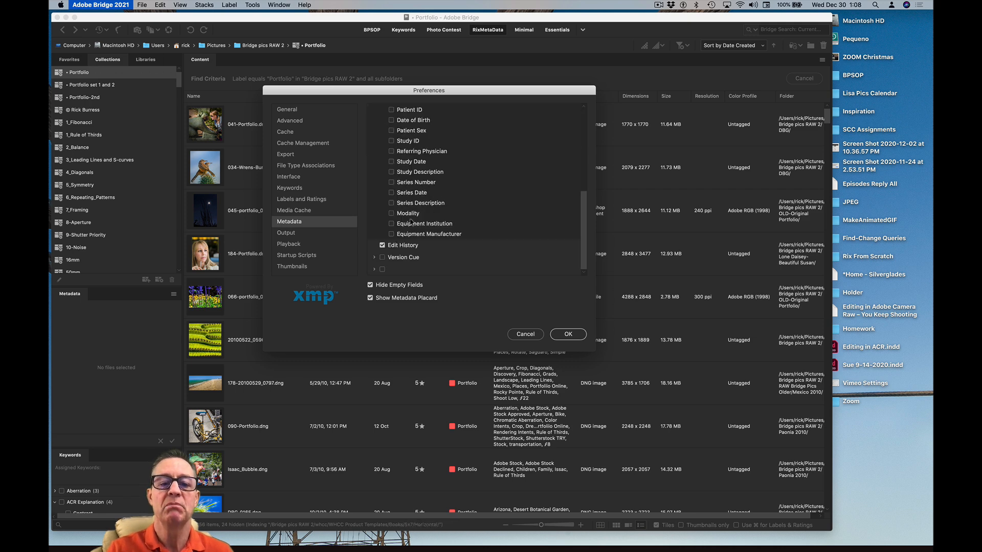
scroll(409, 210, up, 5)
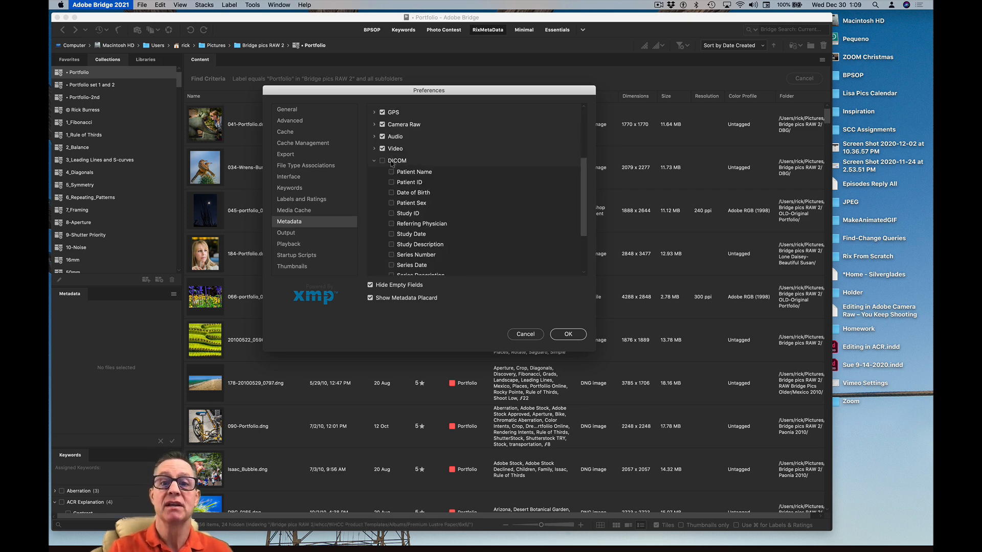
click(375, 161)
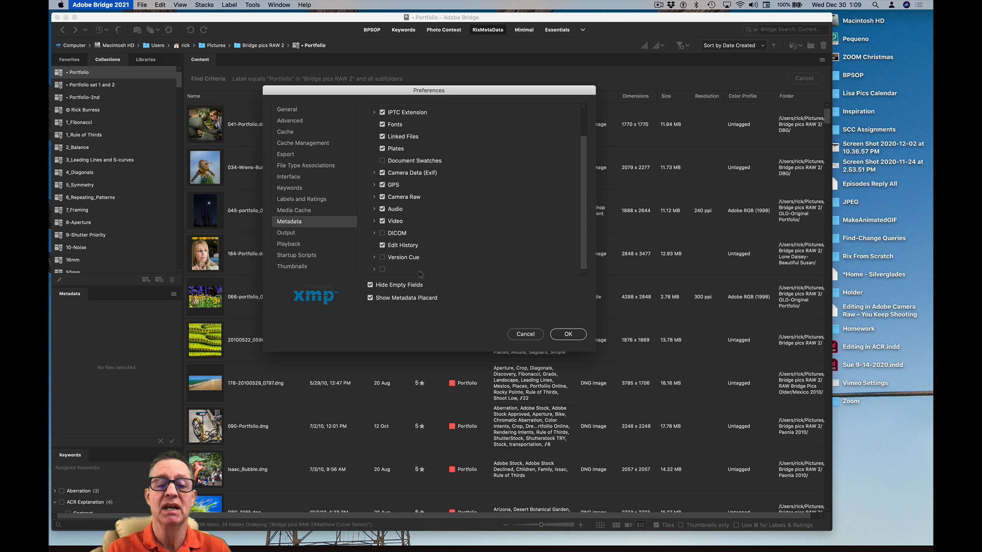
Review the output, playback, startup scripts and thumbnails preferences, including the file size processing limit, and save the preferences.
click(304, 235)
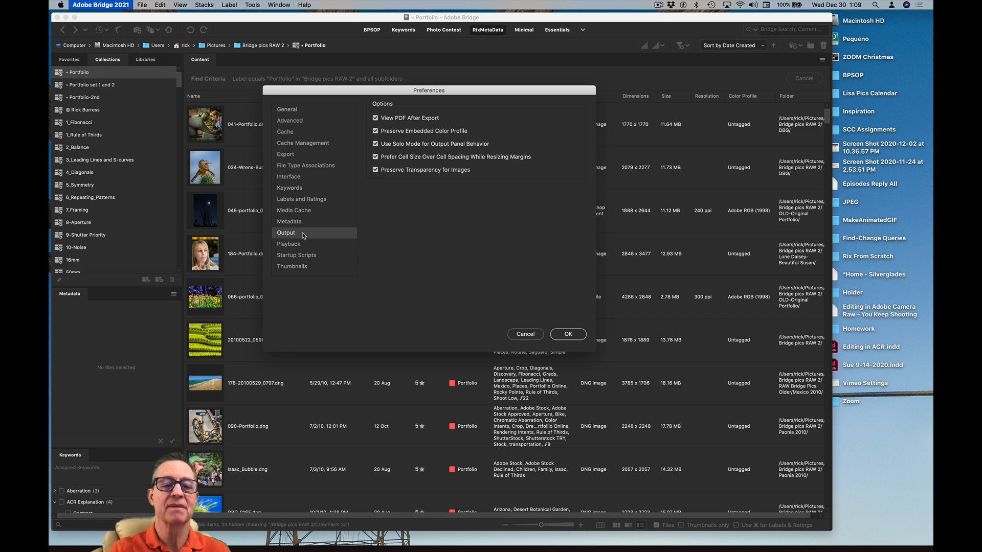
click(306, 245)
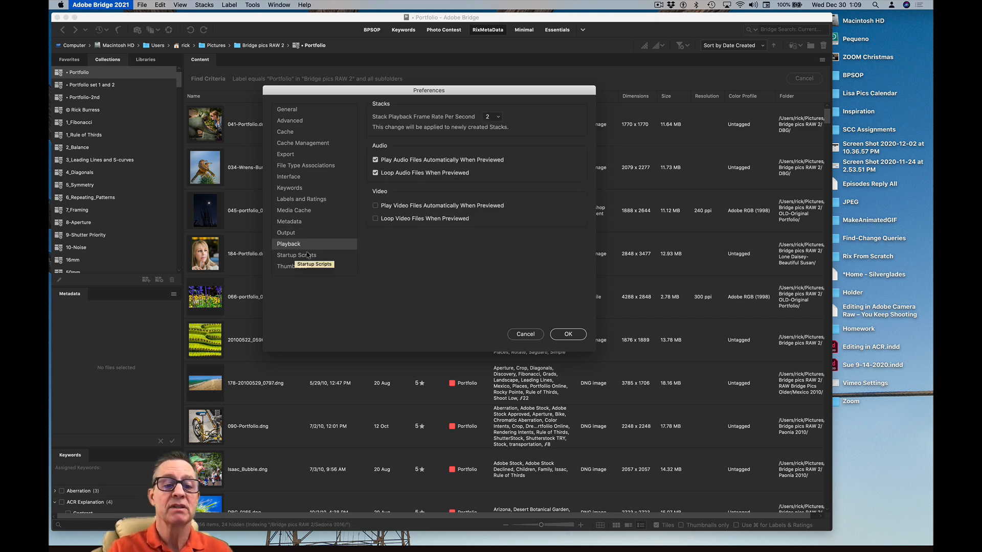
click(308, 258)
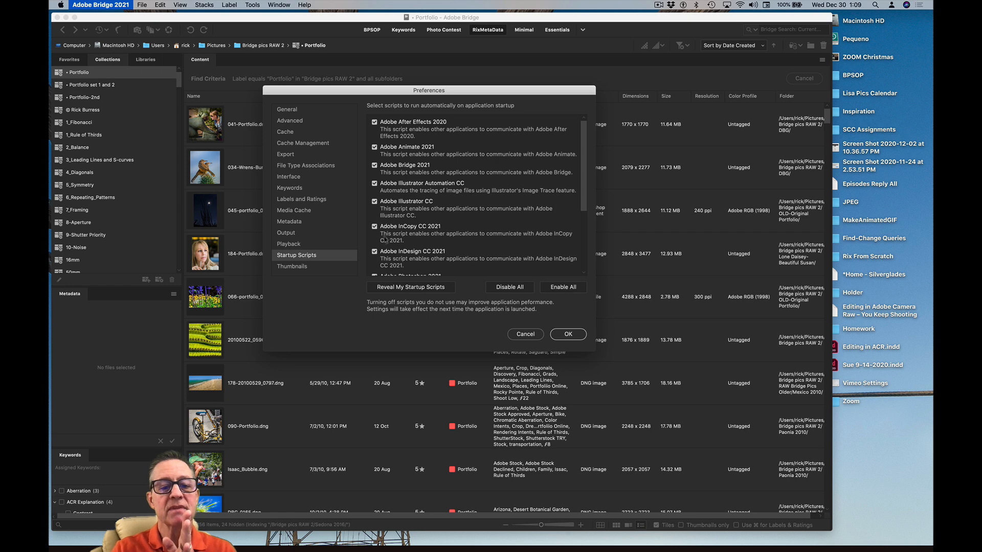
click(351, 266)
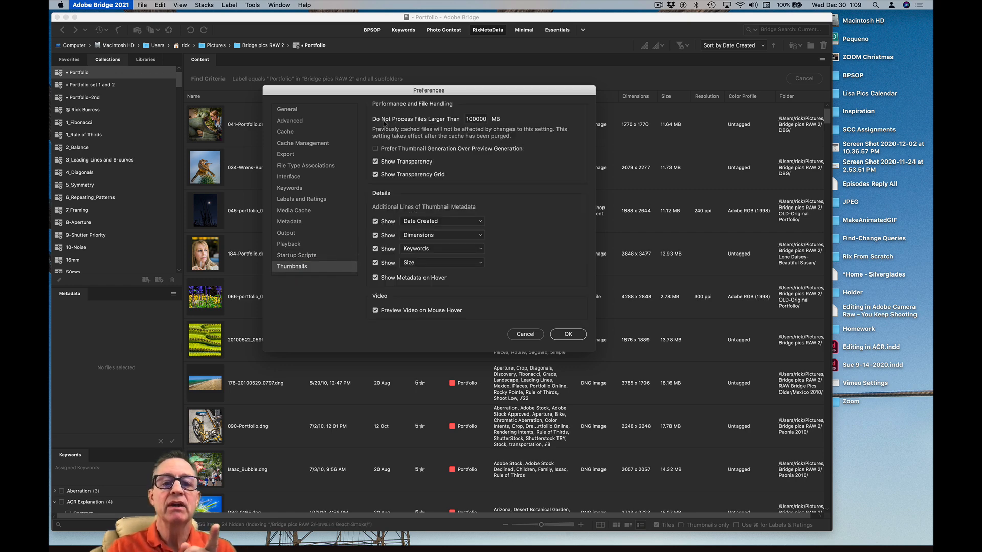
double_click(478, 118)
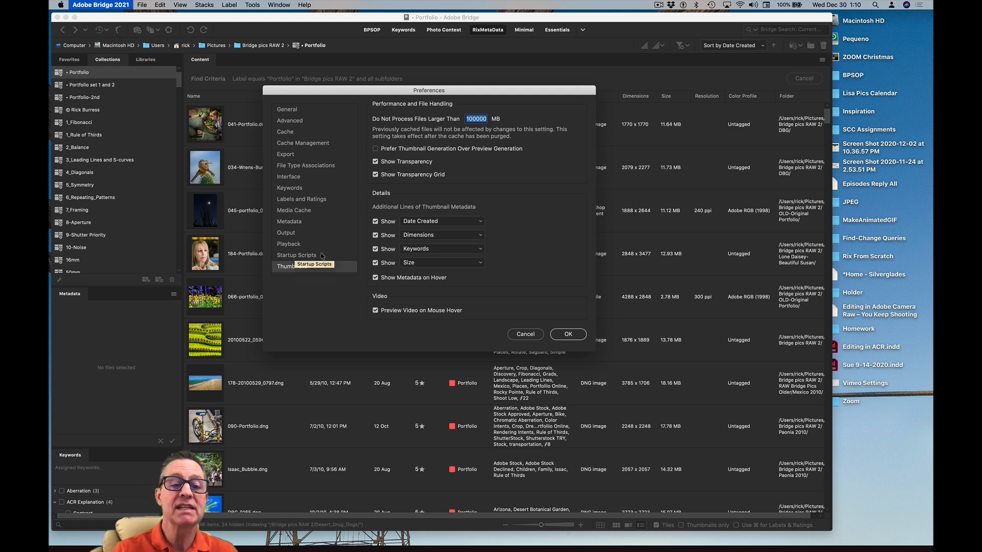
click(565, 337)
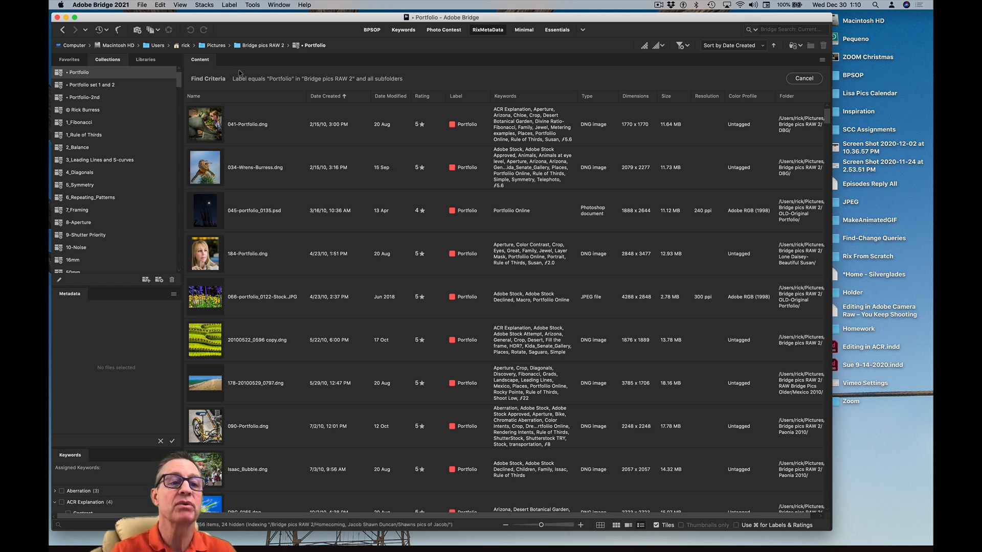
Open the Camera Raw preferences and look through file handling, performance, raw defaults and workflow, returning to the general settings.
click(162, 4)
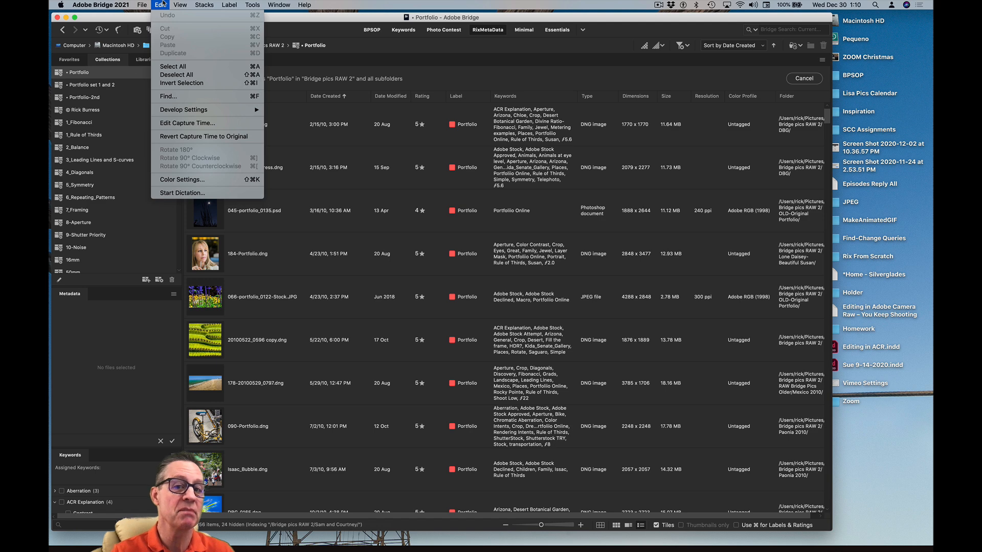
mouse_move(119, 9)
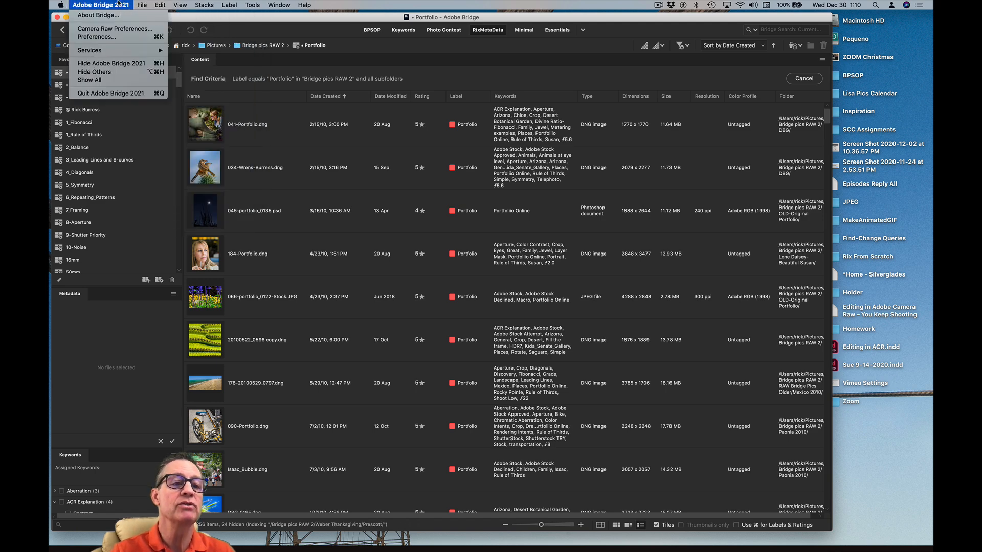
click(117, 29)
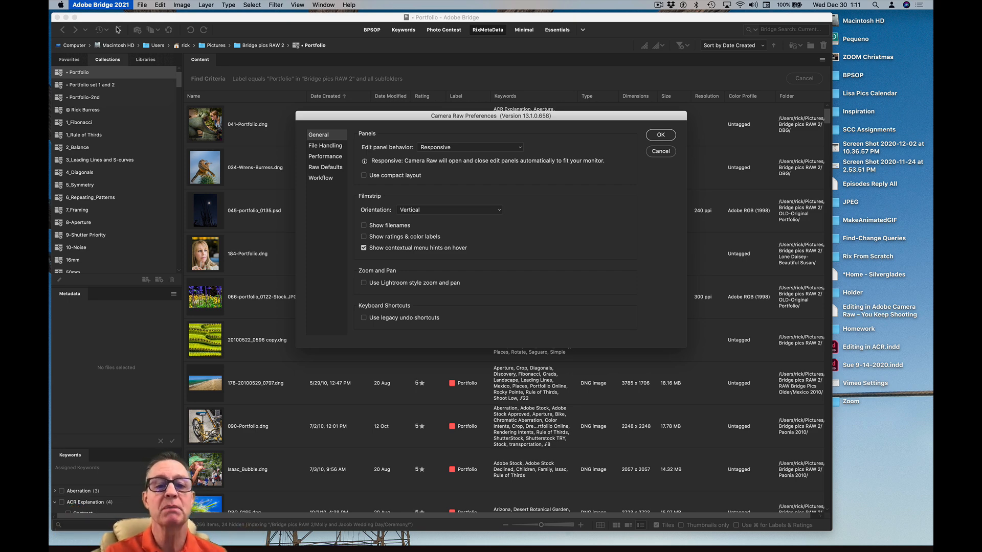
click(324, 147)
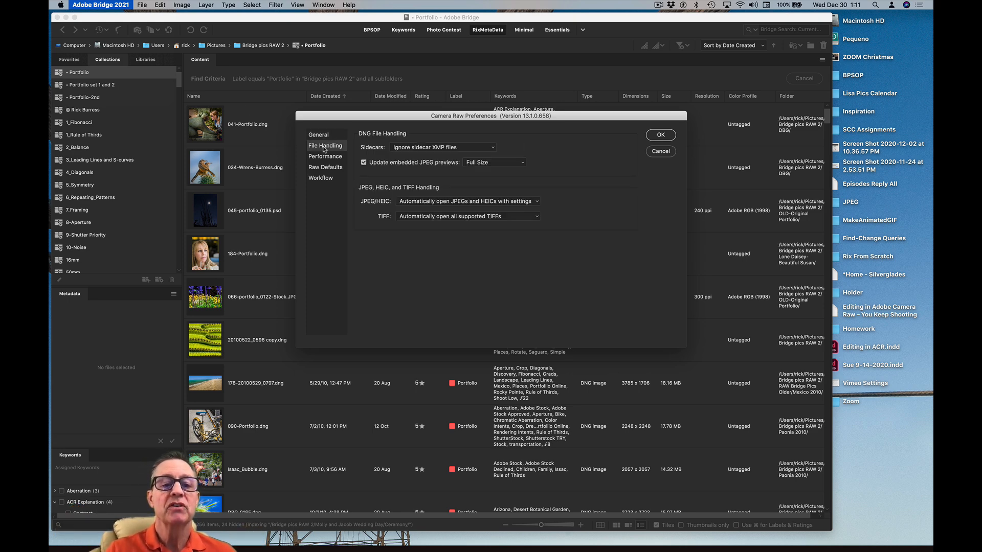
click(323, 156)
click(322, 168)
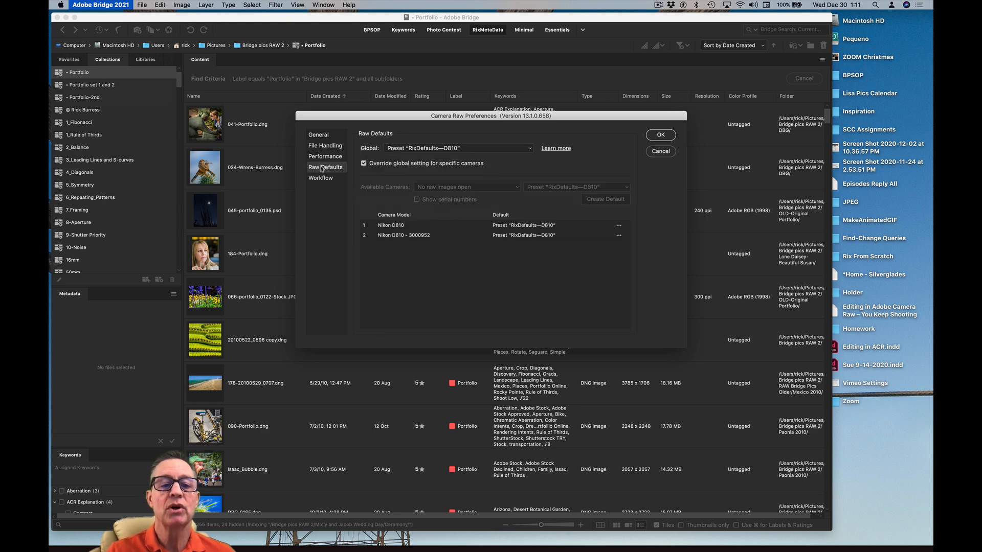
click(322, 178)
click(318, 136)
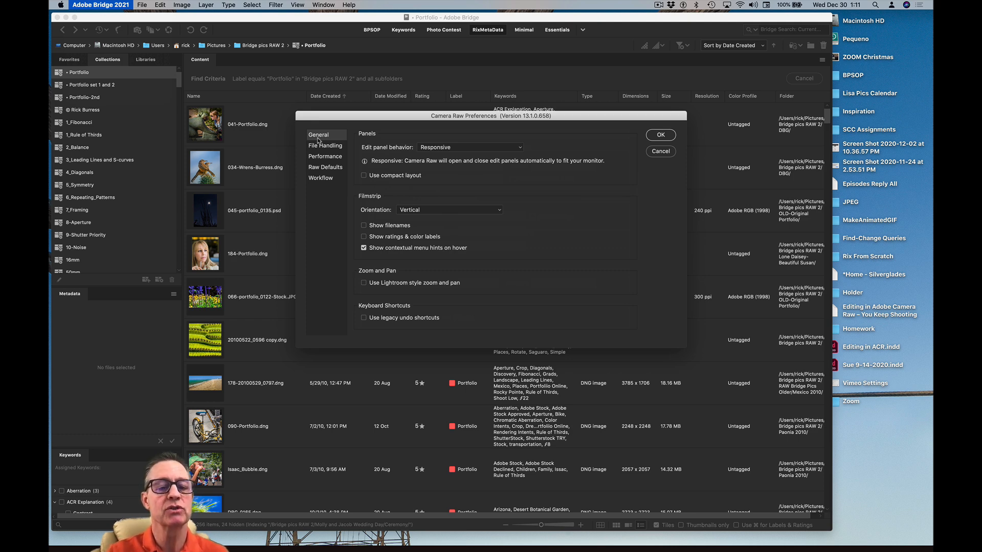
Review the edit panel behavior choices, keeping Responsive, and the filmstrip orientation choices, keeping Vertical.
click(434, 148)
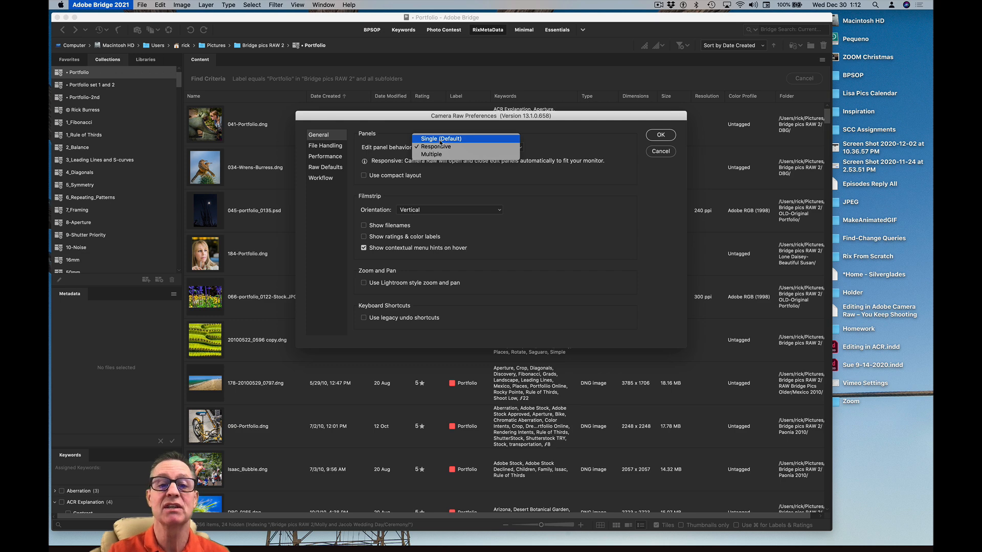
click(440, 148)
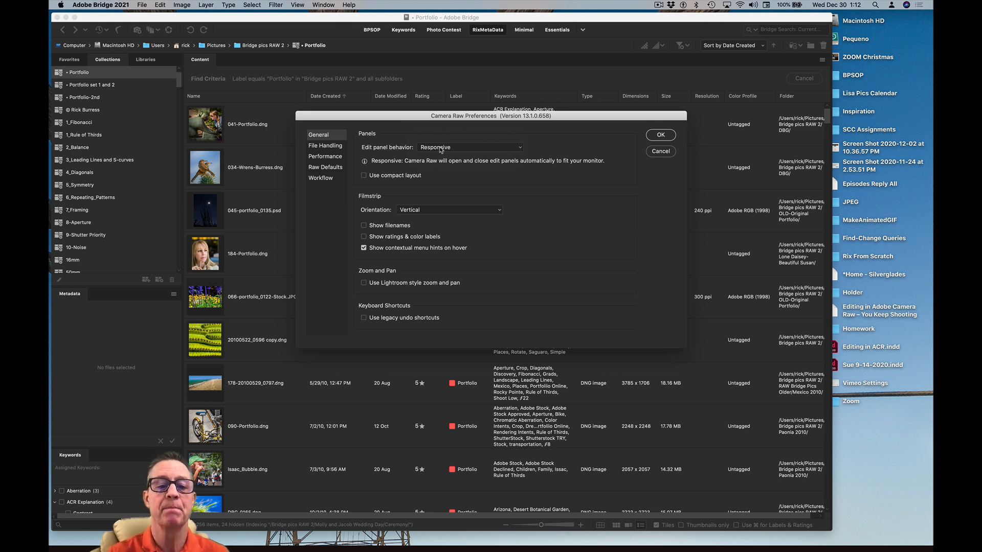
click(423, 212)
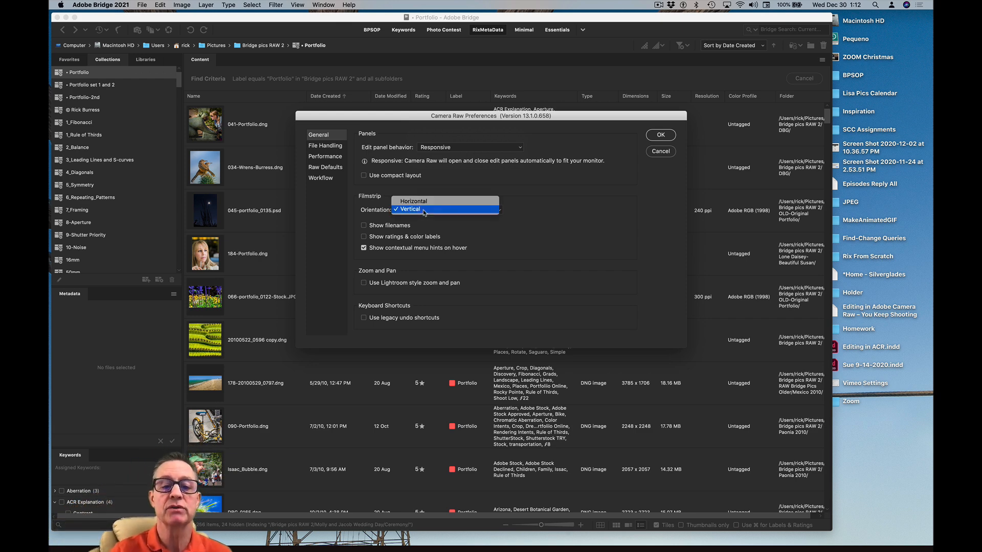
click(479, 239)
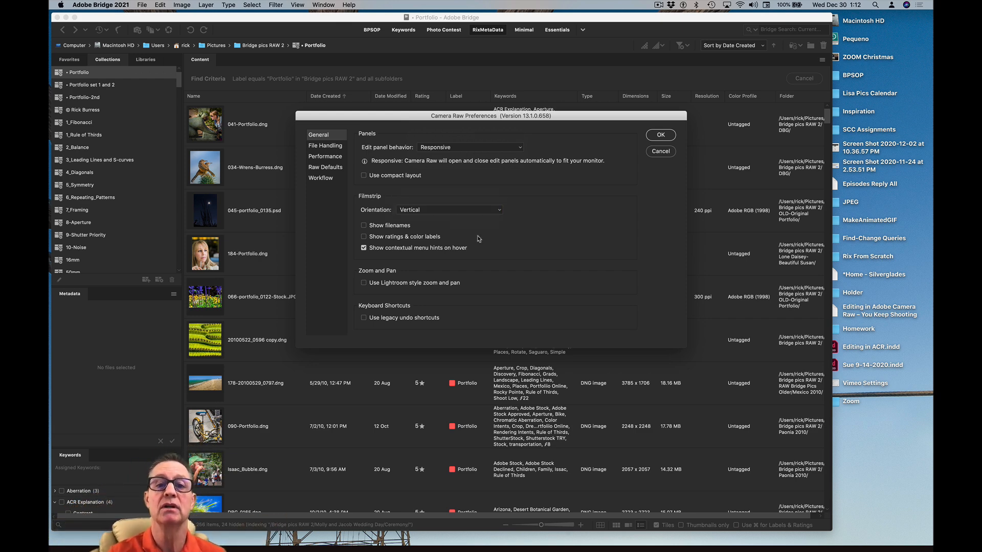
Review the DNG sidecar choices in the file handling preferences, keeping Ignore sidecar XMP files.
click(341, 148)
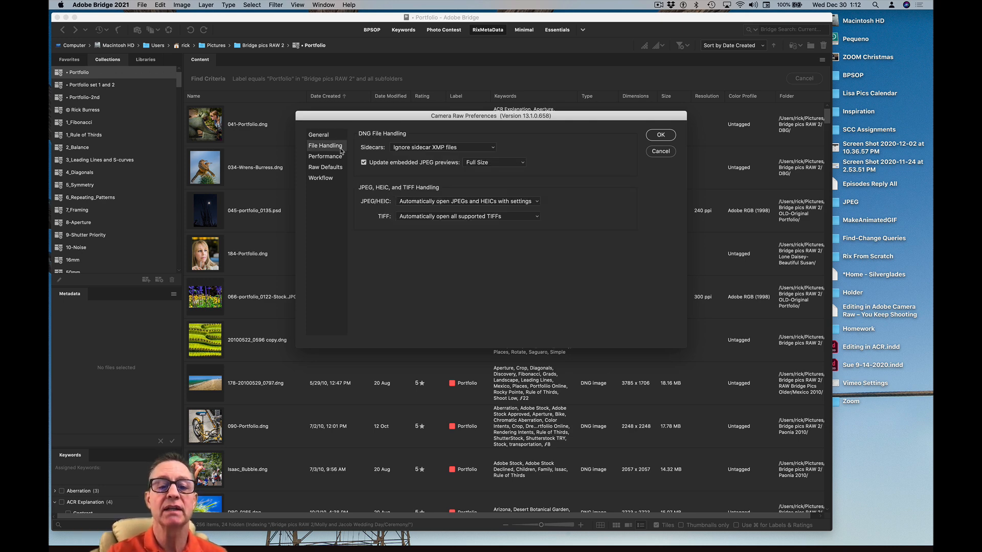
click(470, 149)
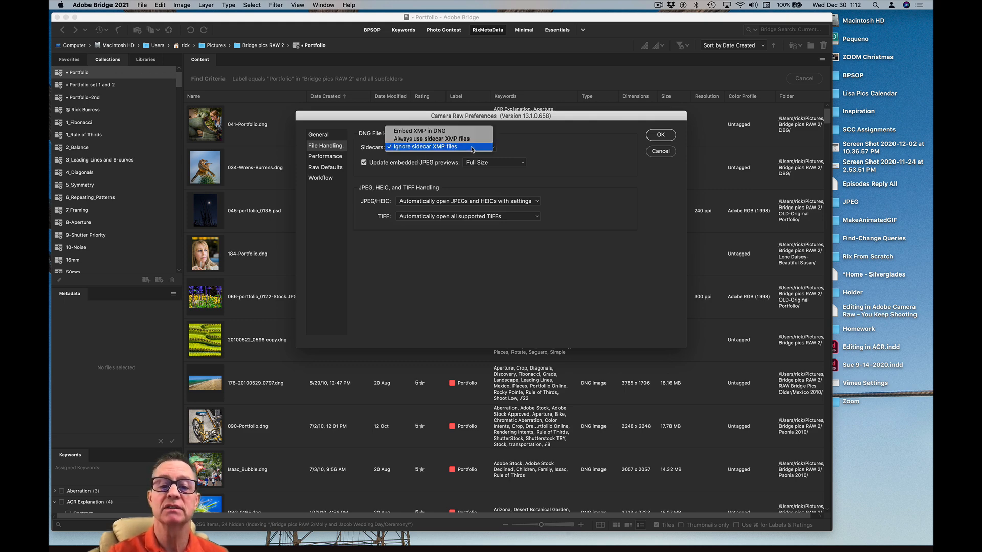
click(472, 148)
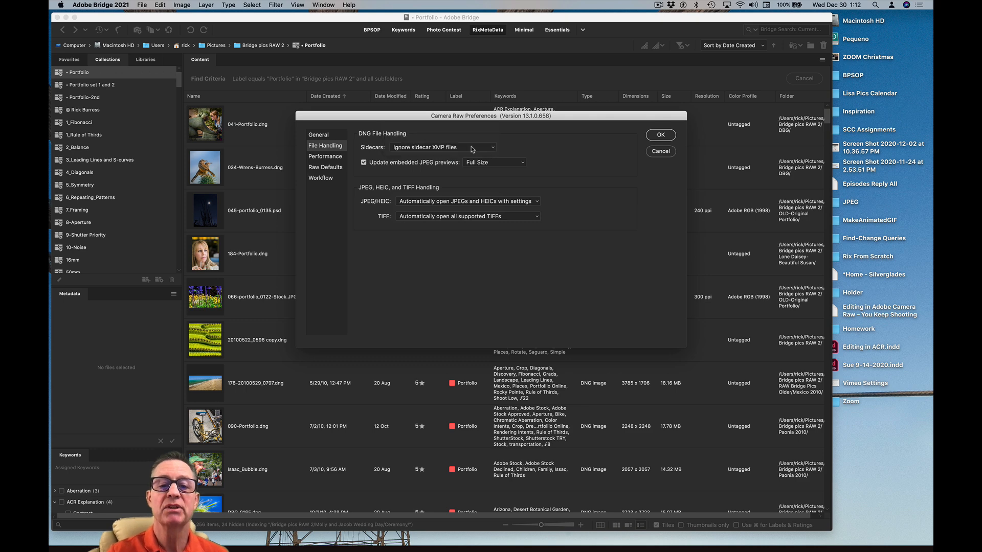
Review the embedded preview size and the JPEG/HEIC and TIFF handling choices in the file handling preferences, keeping the selected options.
click(499, 163)
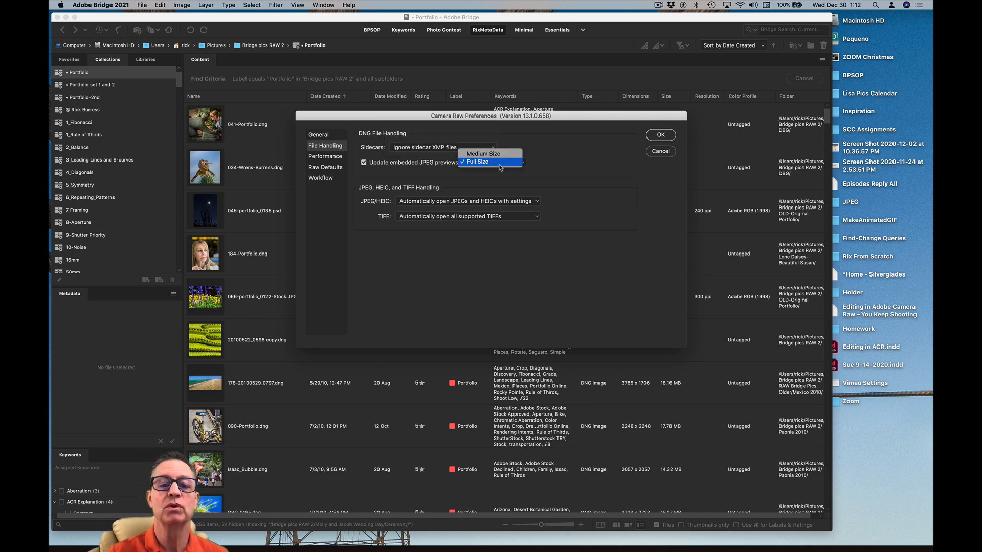
click(446, 177)
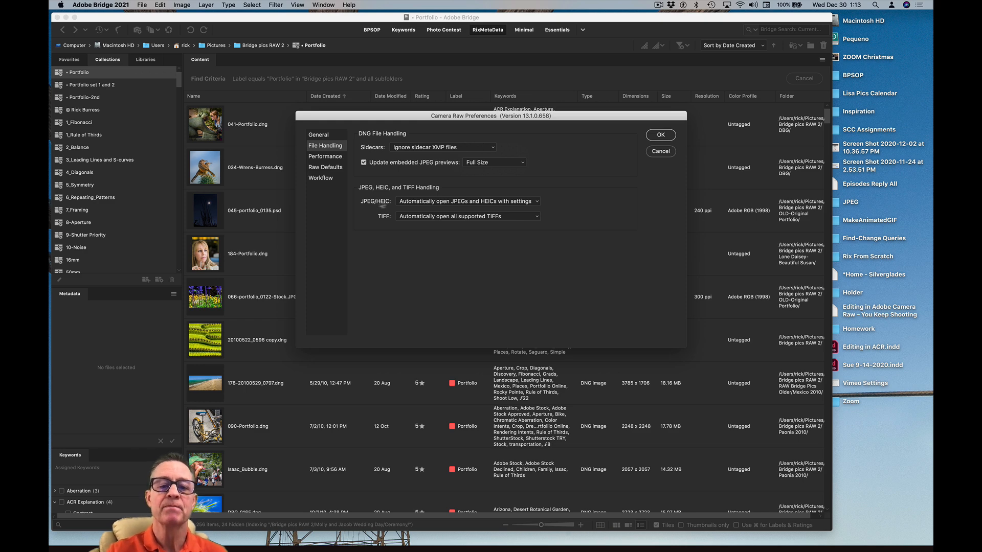
click(429, 203)
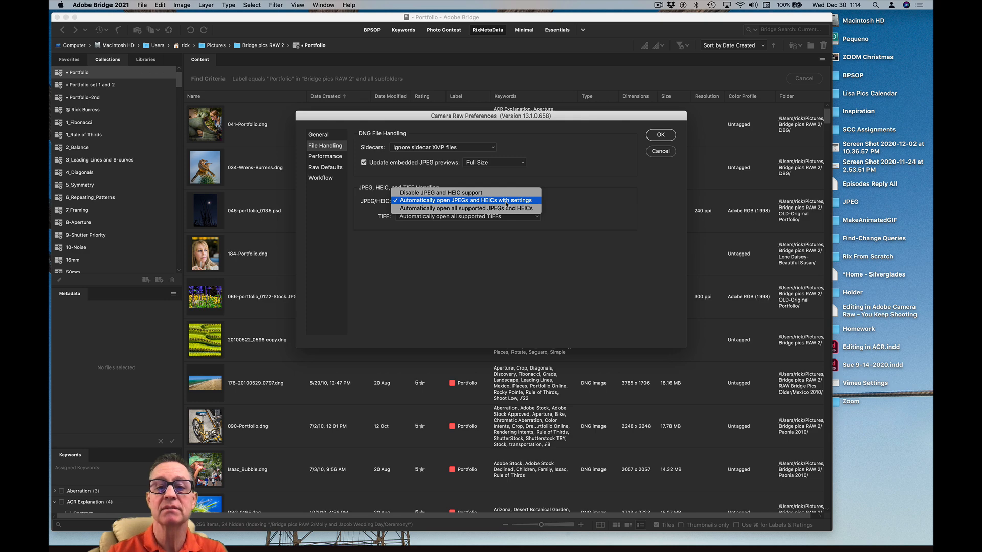
click(506, 204)
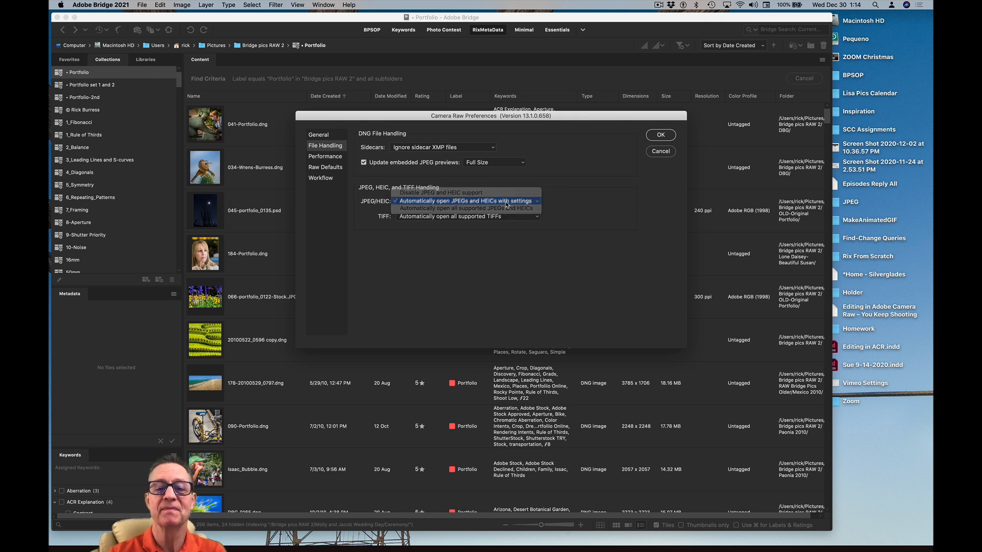
click(504, 217)
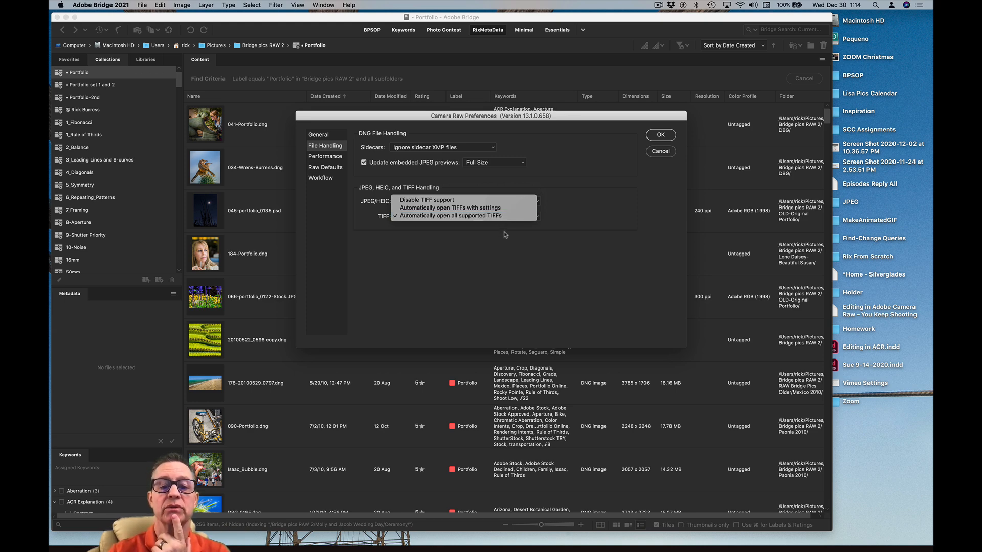
click(506, 236)
Review the Camera Raw cache's maximum size and the global raw default choices including user presets, keeping Preset "RixDefaults—D810".
click(339, 158)
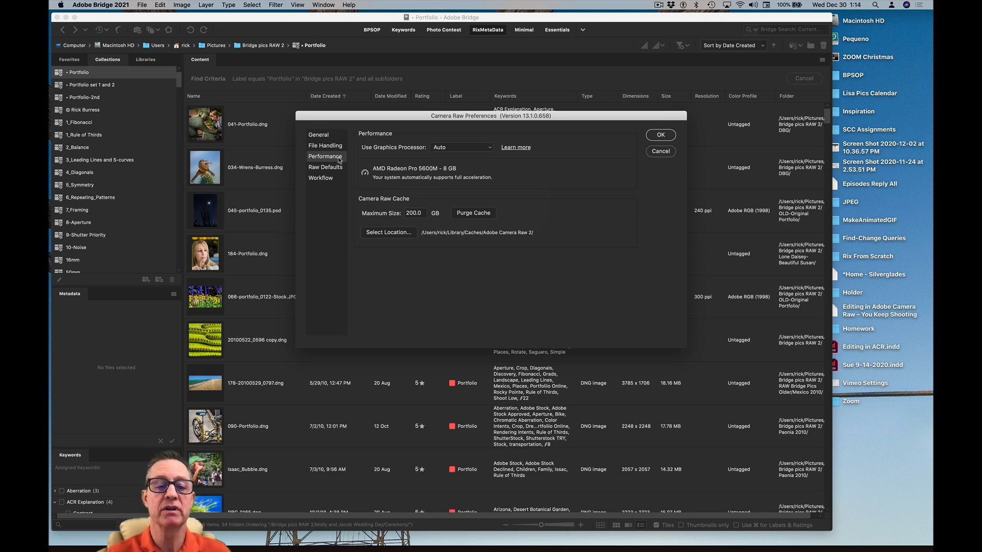
double_click(413, 214)
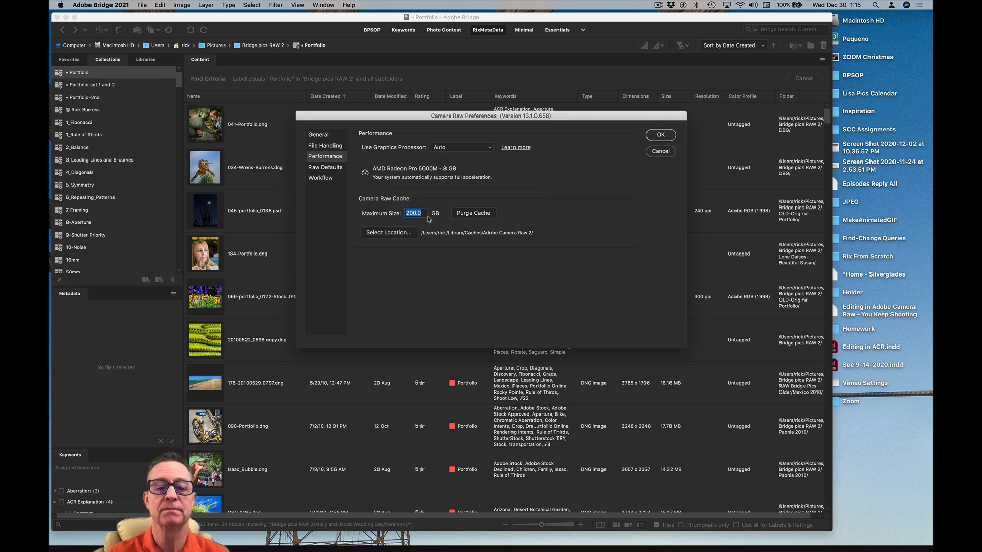
click(339, 168)
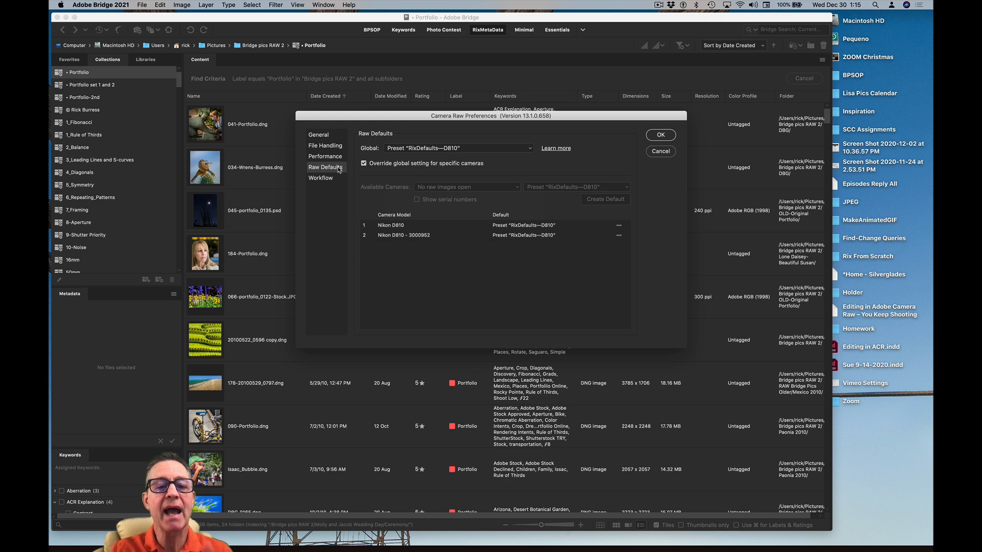
click(398, 149)
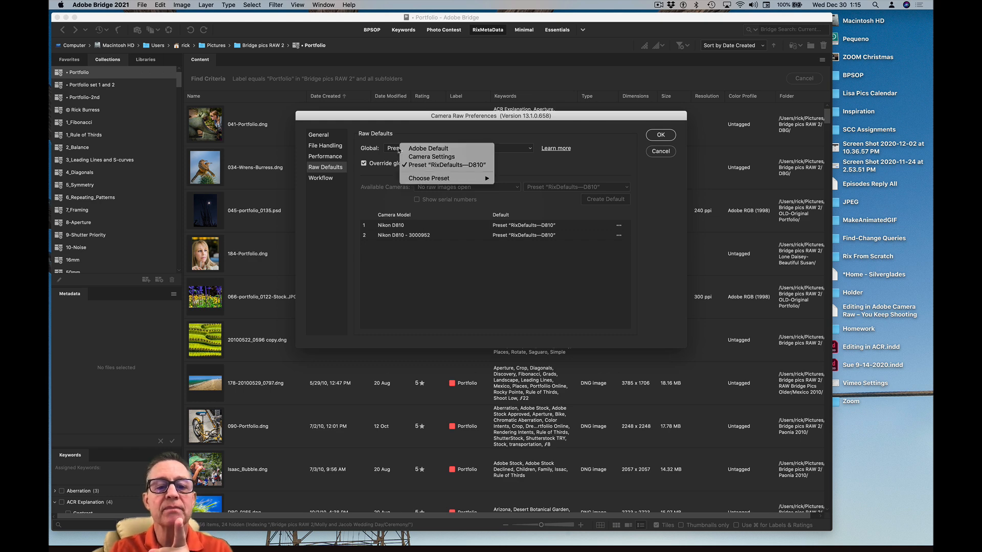
mouse_move(415, 181)
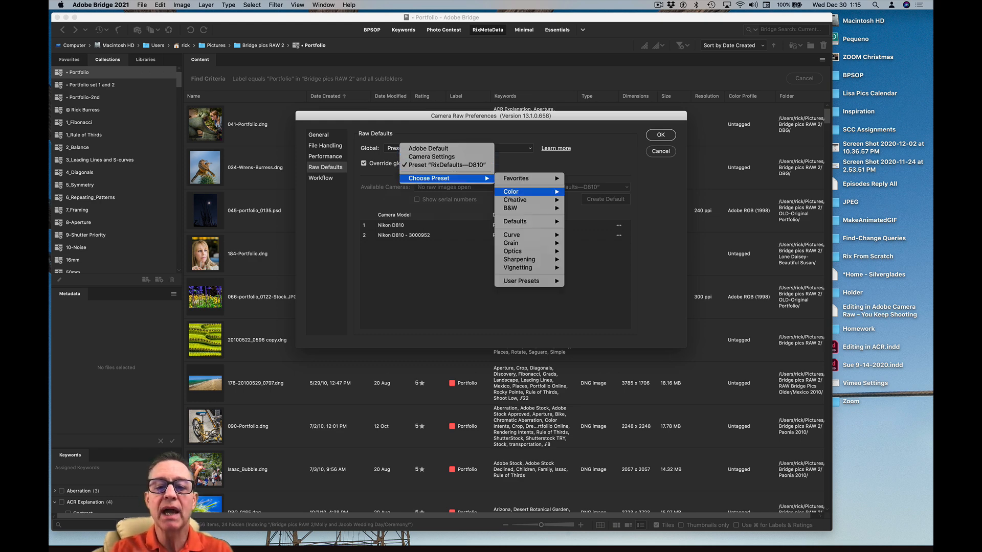
mouse_move(516, 281)
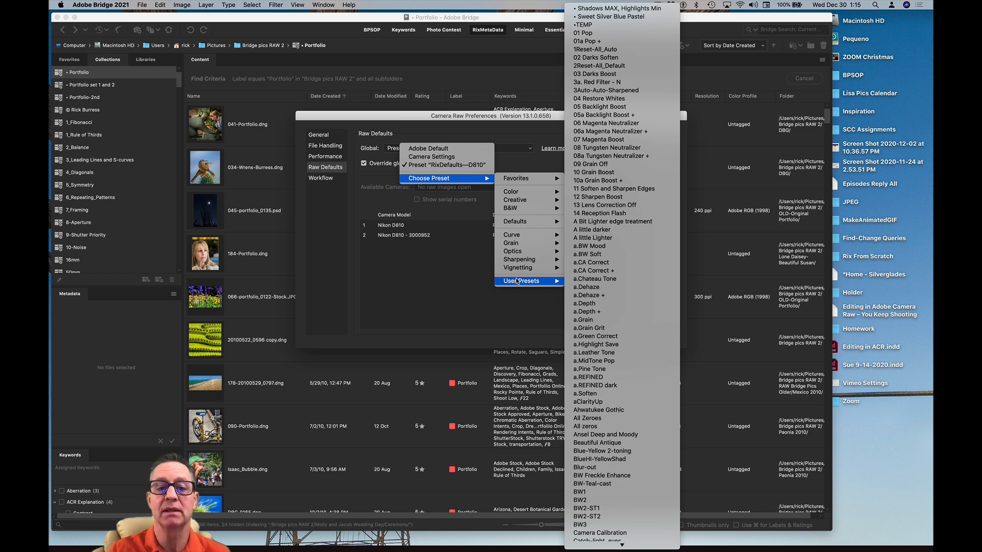
click(459, 286)
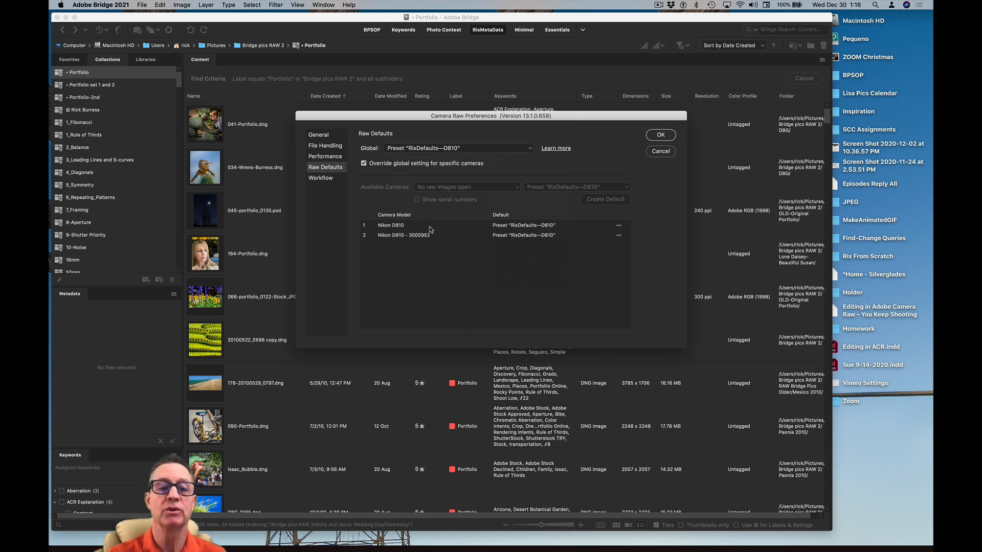
Review the color space and bit depth choices in the workflow preferences, keeping Adobe RGB (1998) and 16 Bits/Channel.
click(335, 180)
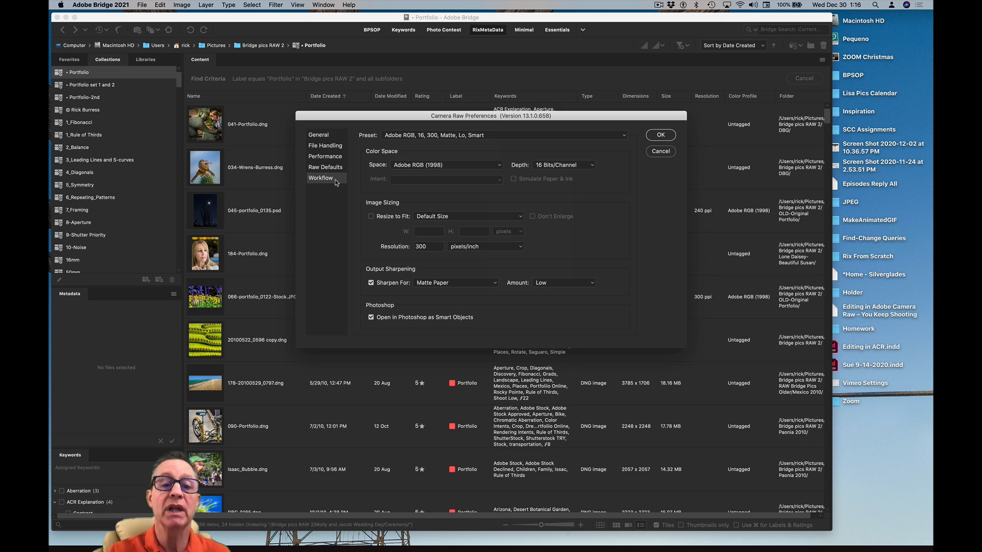
click(434, 167)
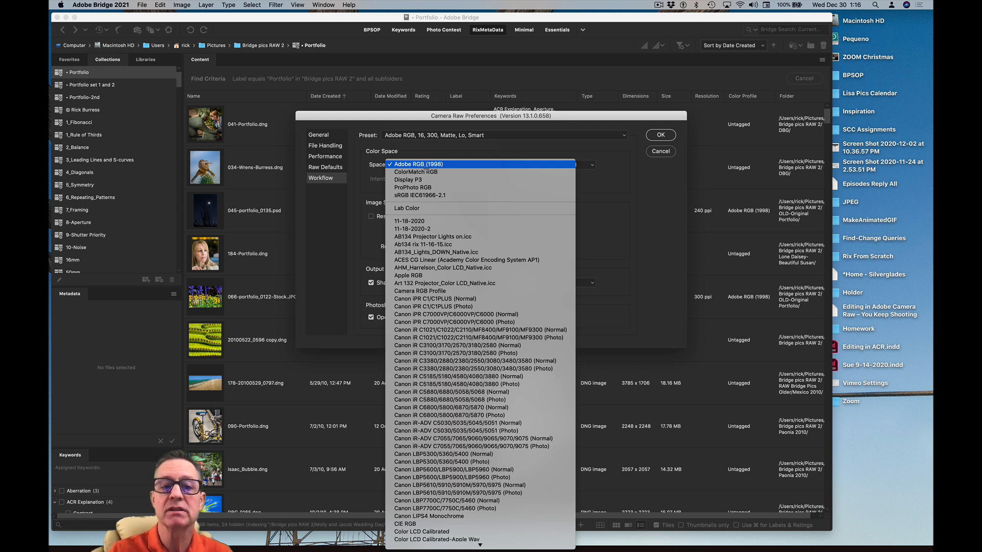
click(410, 153)
click(543, 167)
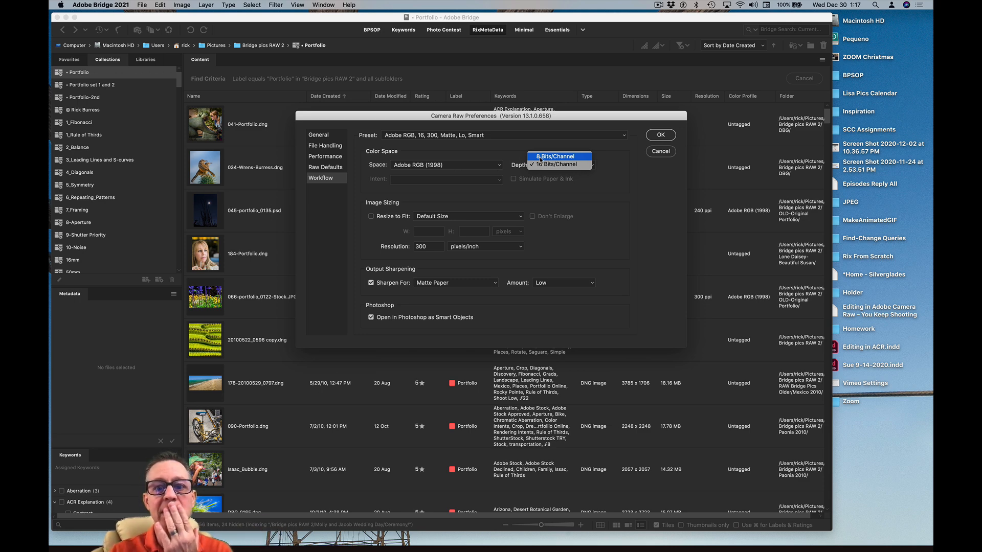
click(553, 199)
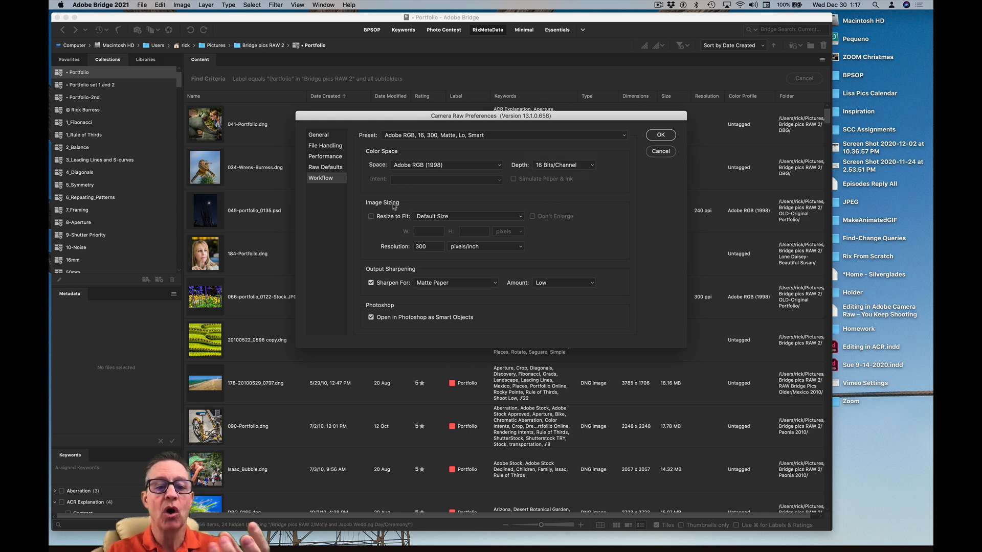
Check the Resize to Fit option, leaving it off, and examine the resolution setting in the workflow image sizing.
click(371, 216)
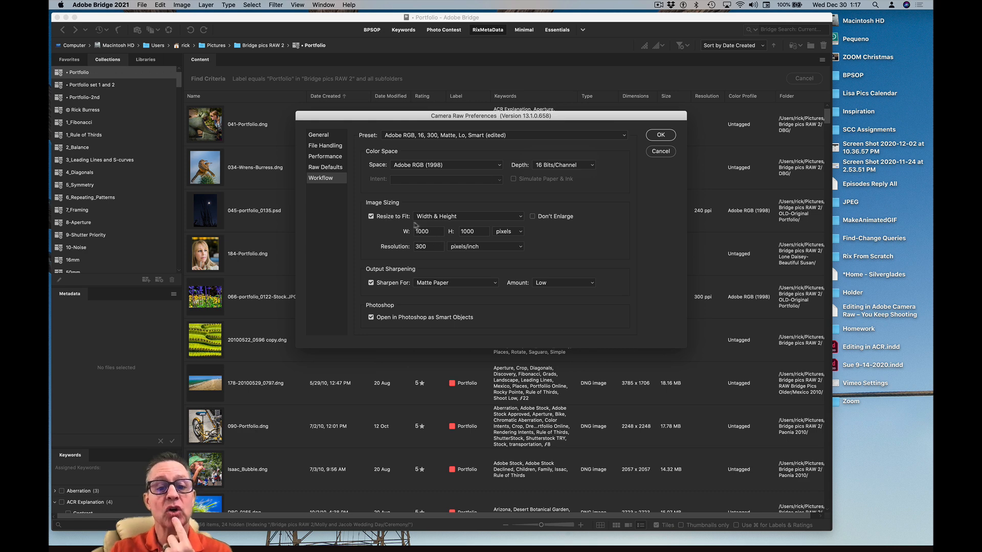
click(402, 219)
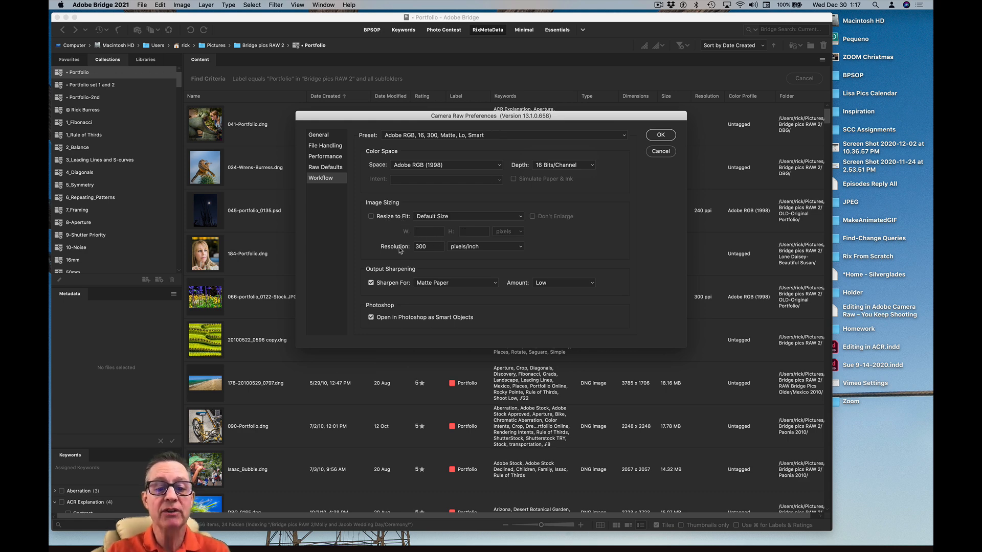
double_click(428, 248)
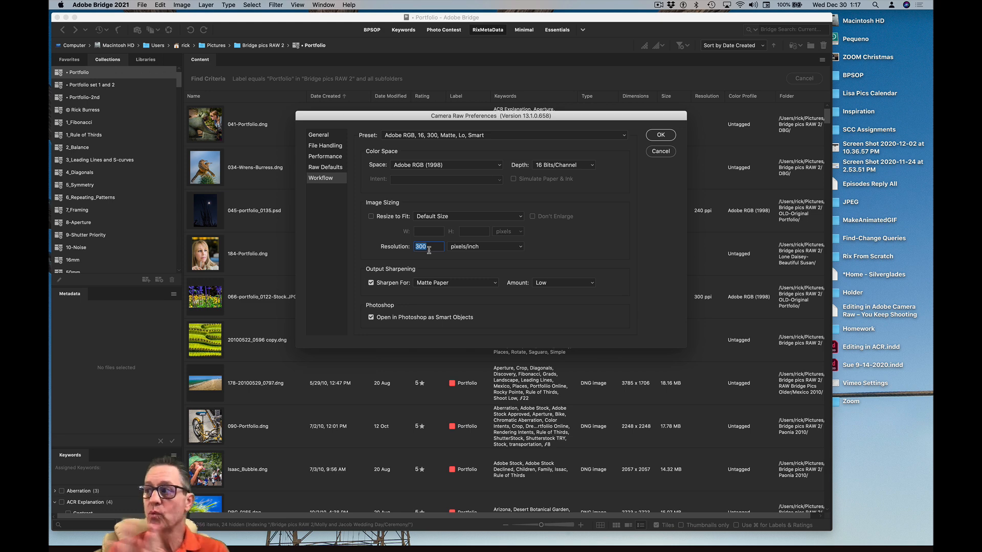
Review the output sharpening media and amount choices, keeping Matte Paper and Low.
click(440, 284)
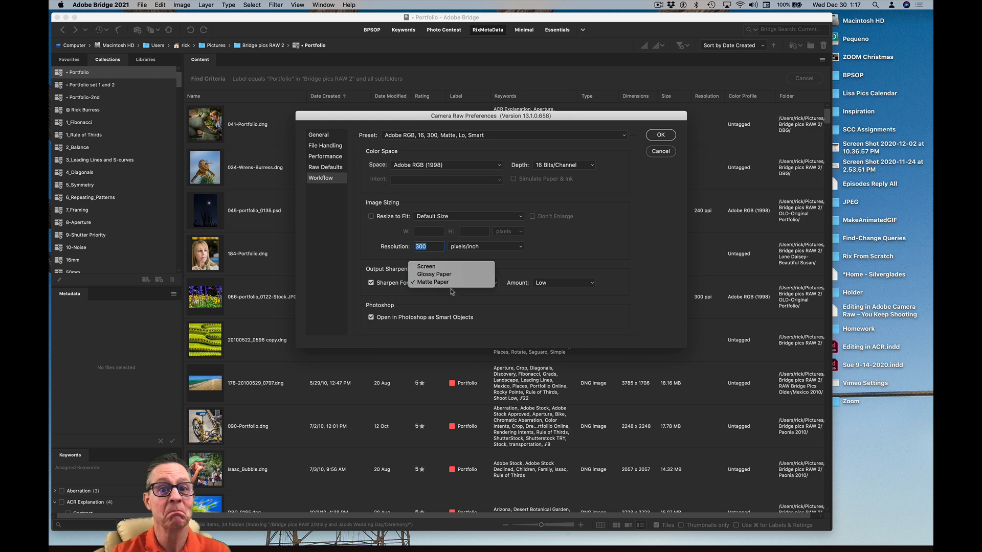
click(455, 293)
click(560, 288)
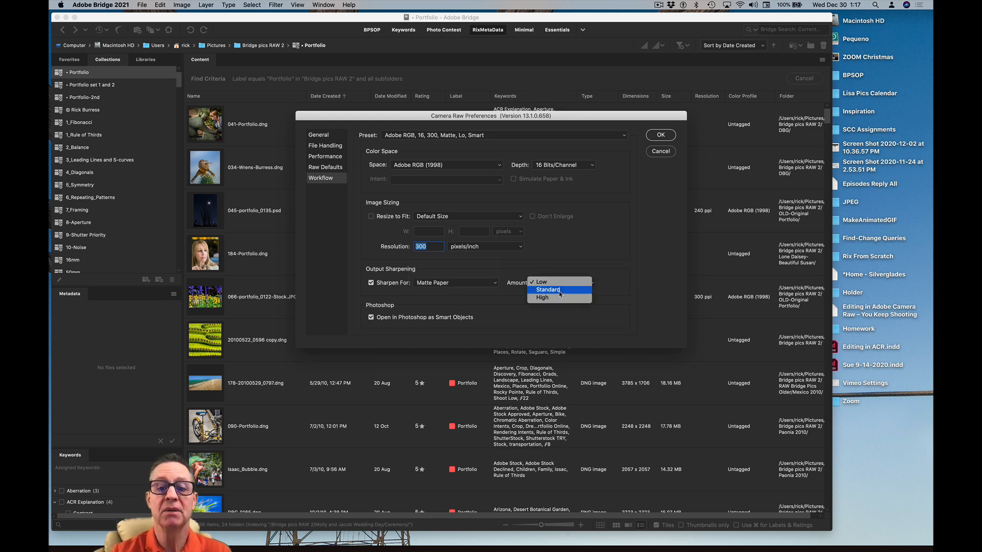
click(555, 283)
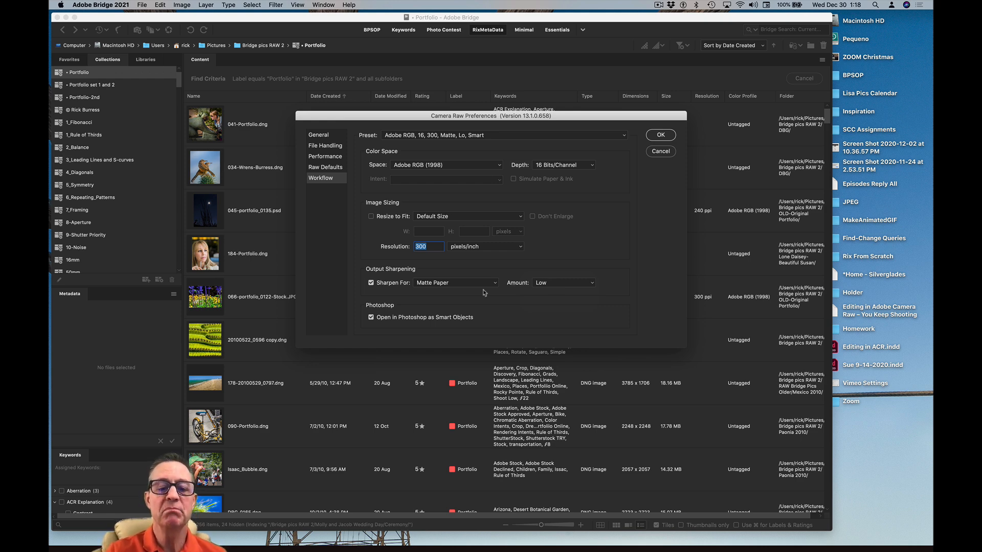
Toggle opening in Photoshop as Smart Objects off and back on, leaving it enabled.
click(418, 319)
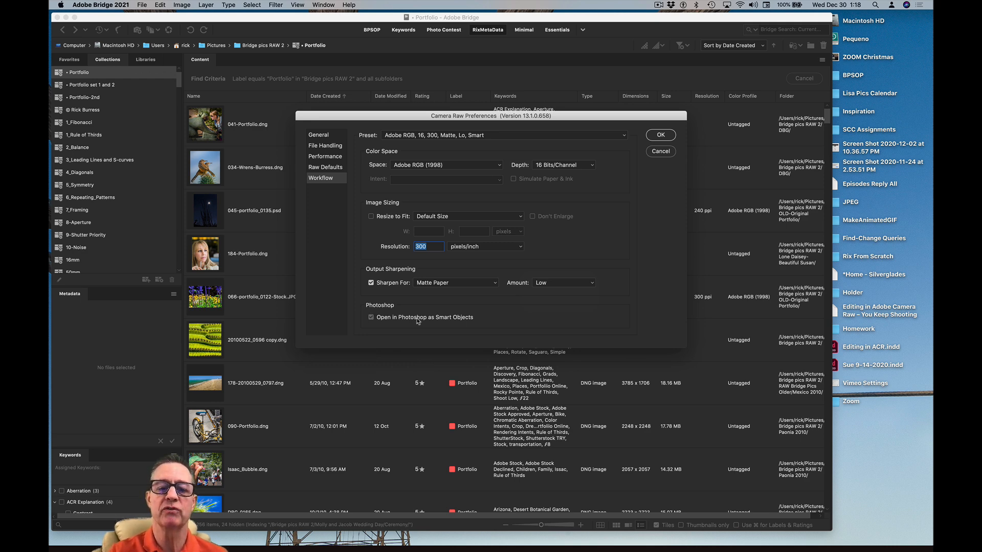
click(418, 319)
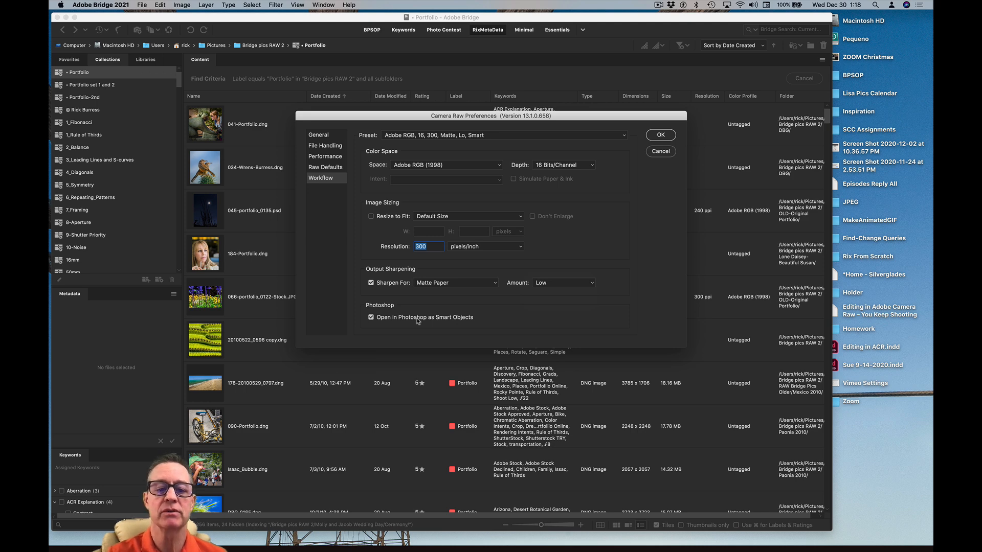
click(417, 319)
click(418, 319)
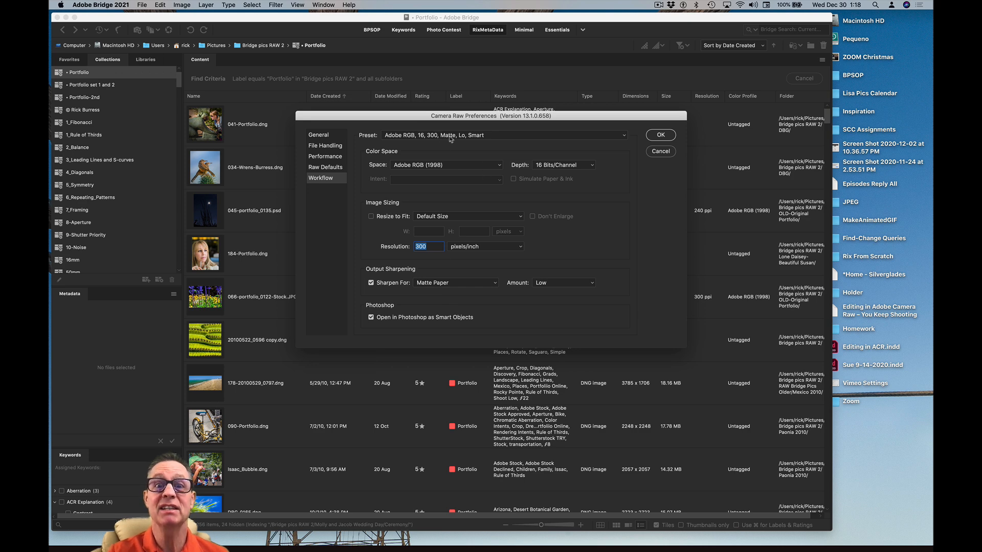
Try to create a new workflow preset from the current settings.
click(477, 137)
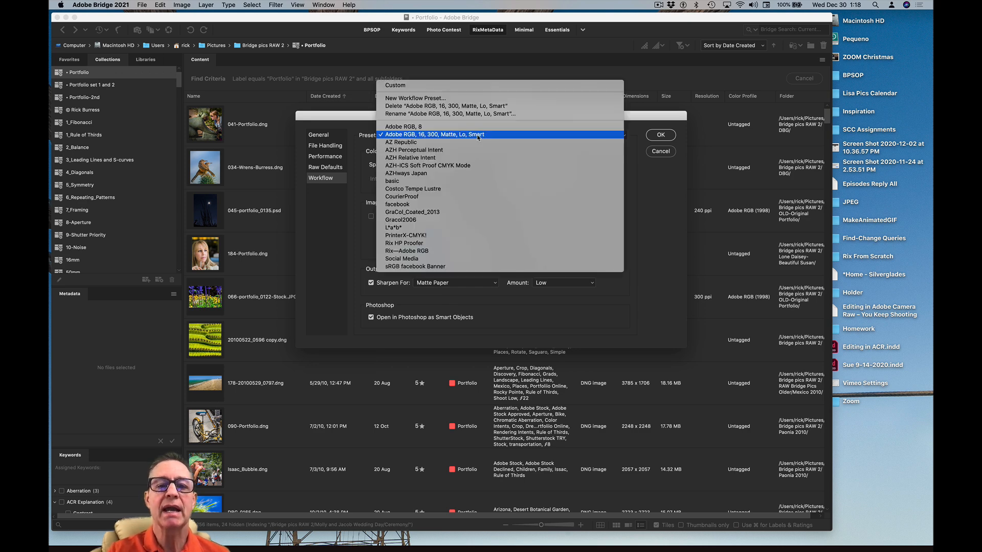
click(474, 98)
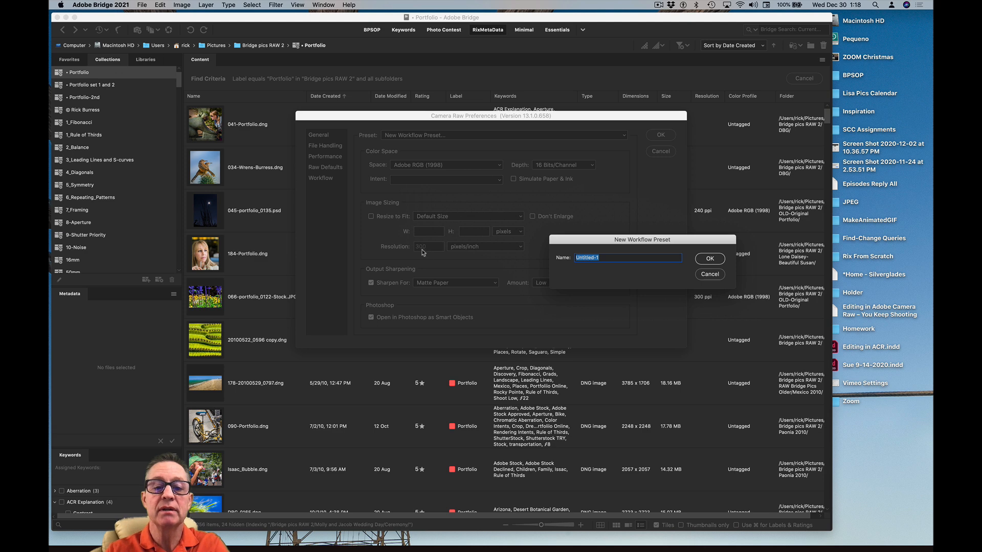
click(703, 278)
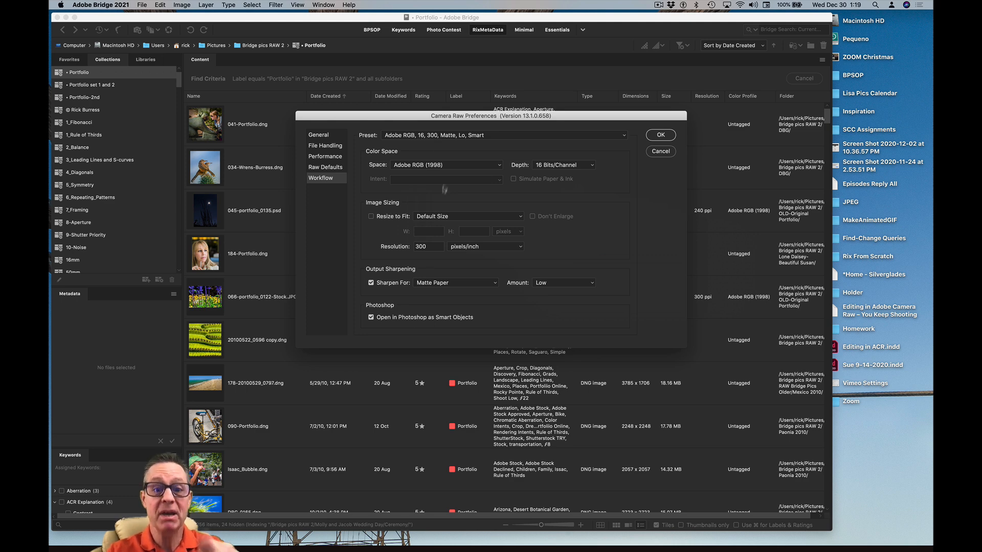
Review the saved workflow presets, keeping "Adobe RGB, 16, 300, Matte, Lo, Smart", and save the Camera Raw preferences.
click(475, 138)
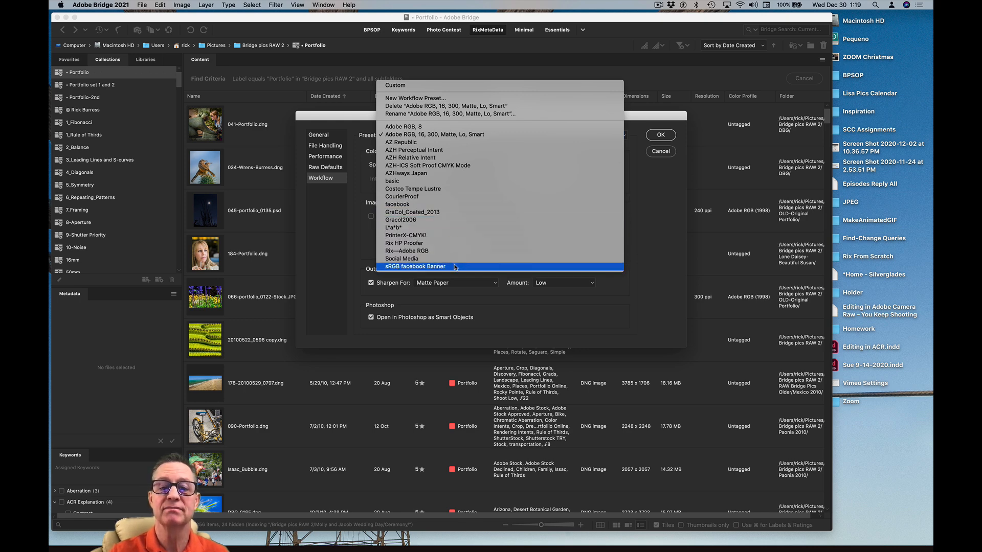
click(484, 301)
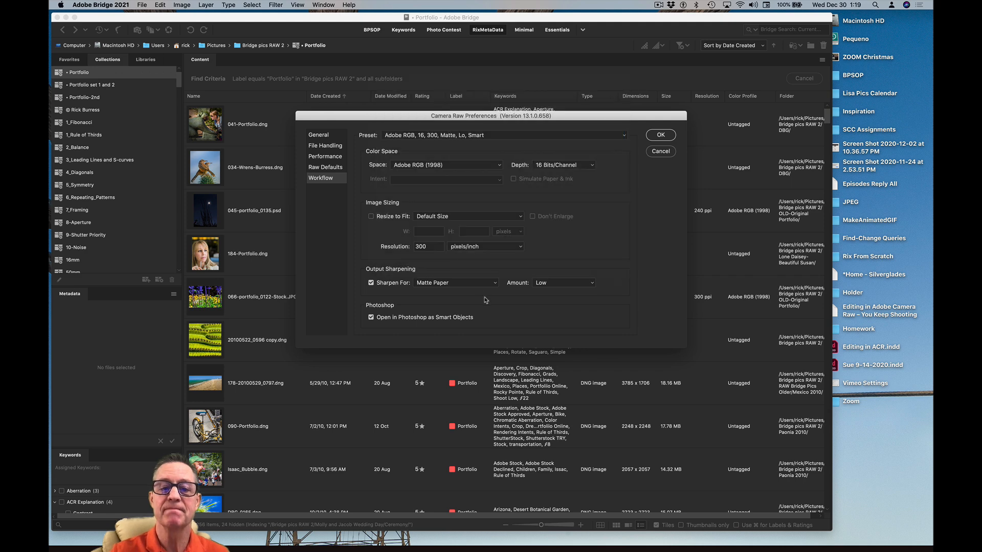
click(660, 135)
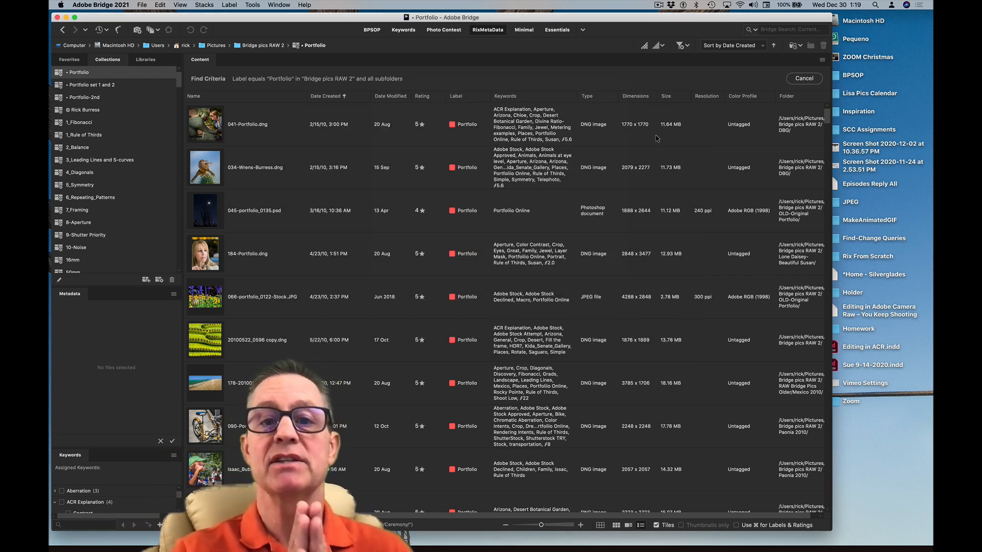